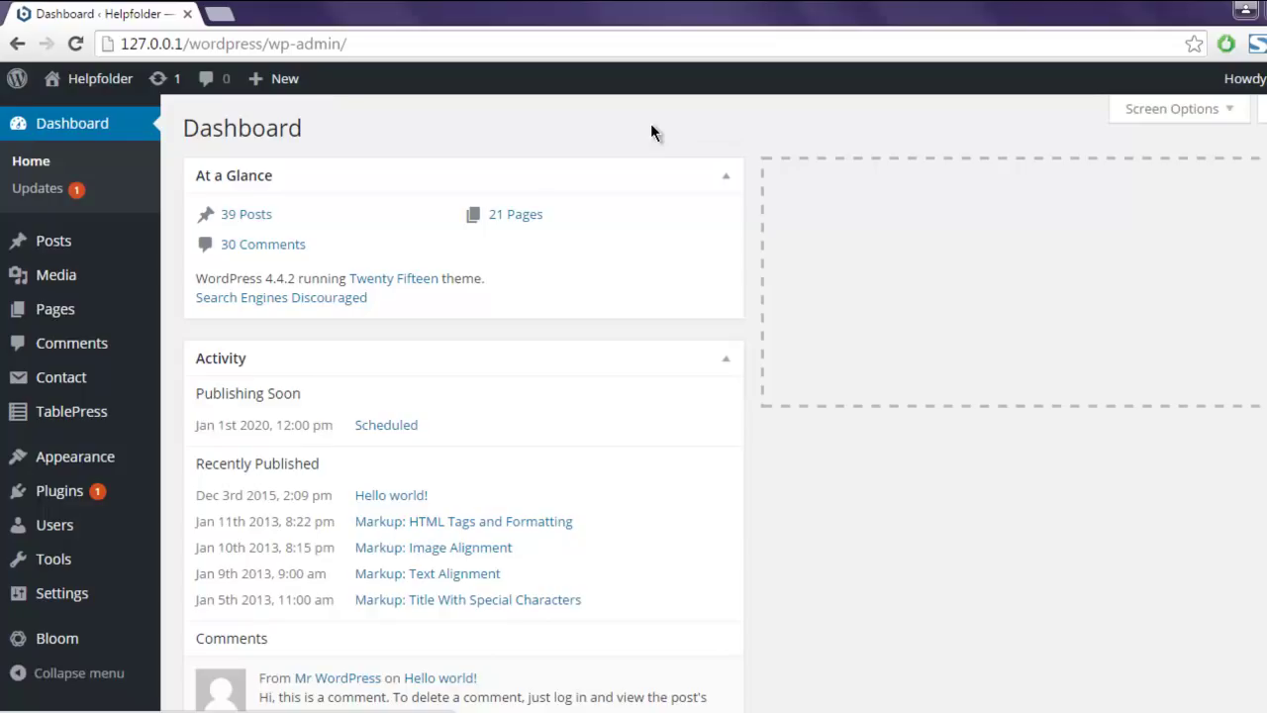
# - Search the plugin directory for WP Job Manager
pyautogui.moveTo(116, 502)
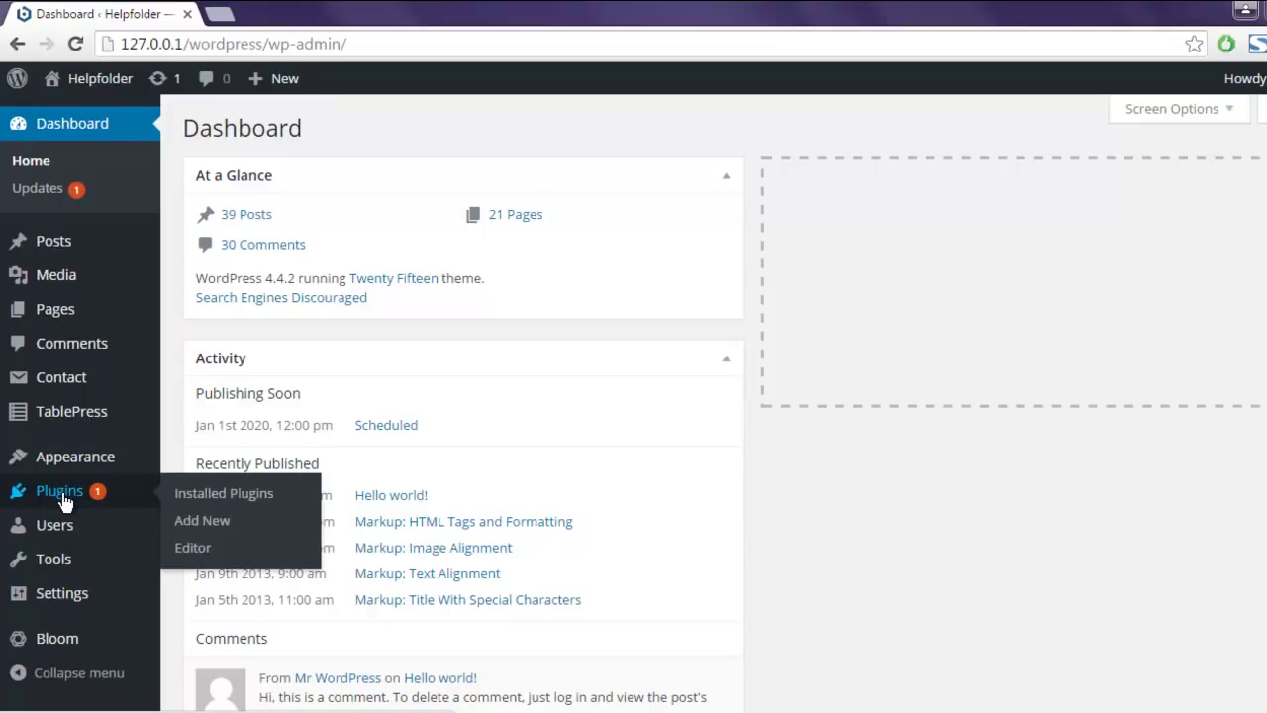
pyautogui.click(200, 523)
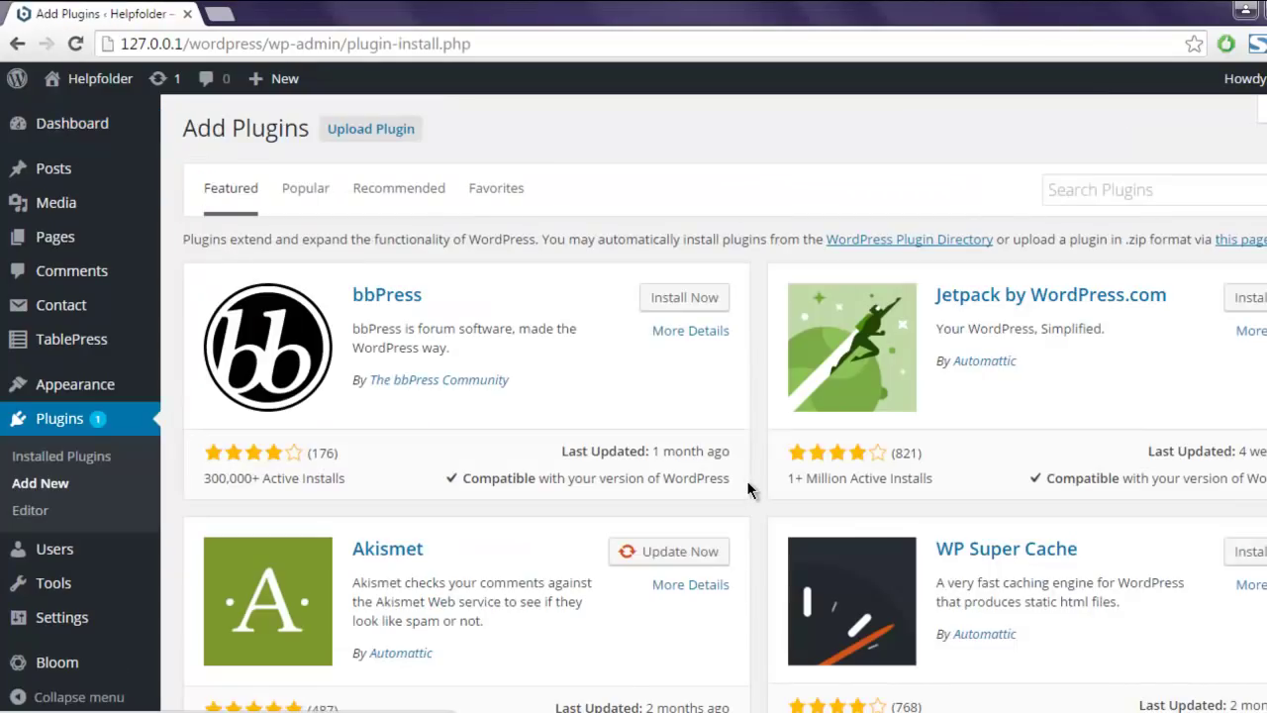
pyautogui.click(1091, 184)
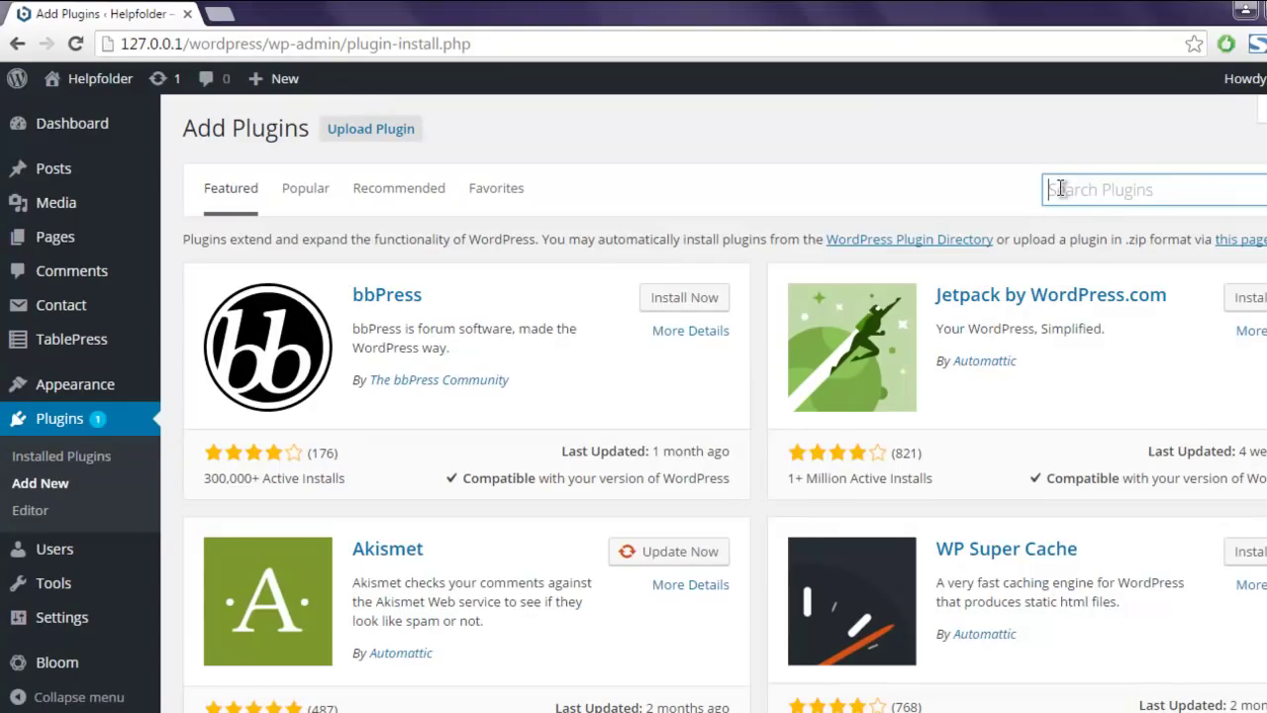
pyautogui.write('WP Jpn')
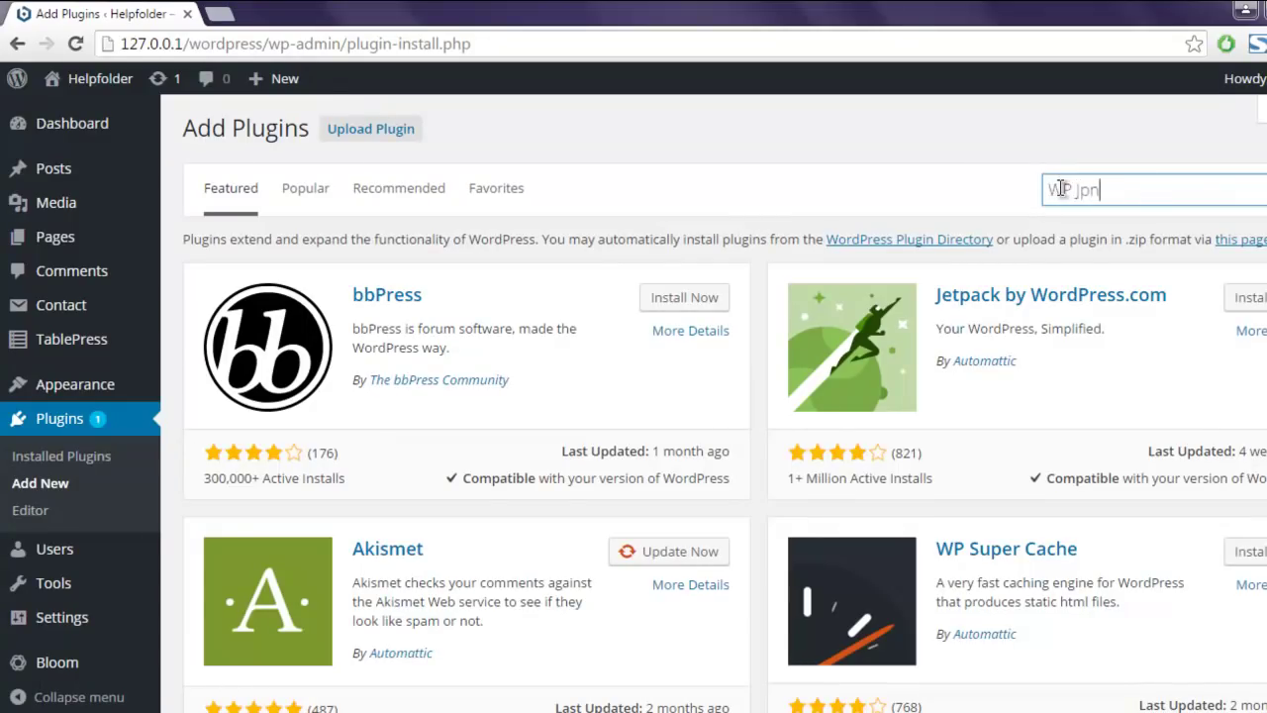
pyautogui.press('BackSpace')
pyautogui.press('BackSpace')
pyautogui.write('Job Manager')
pyautogui.press('Return')
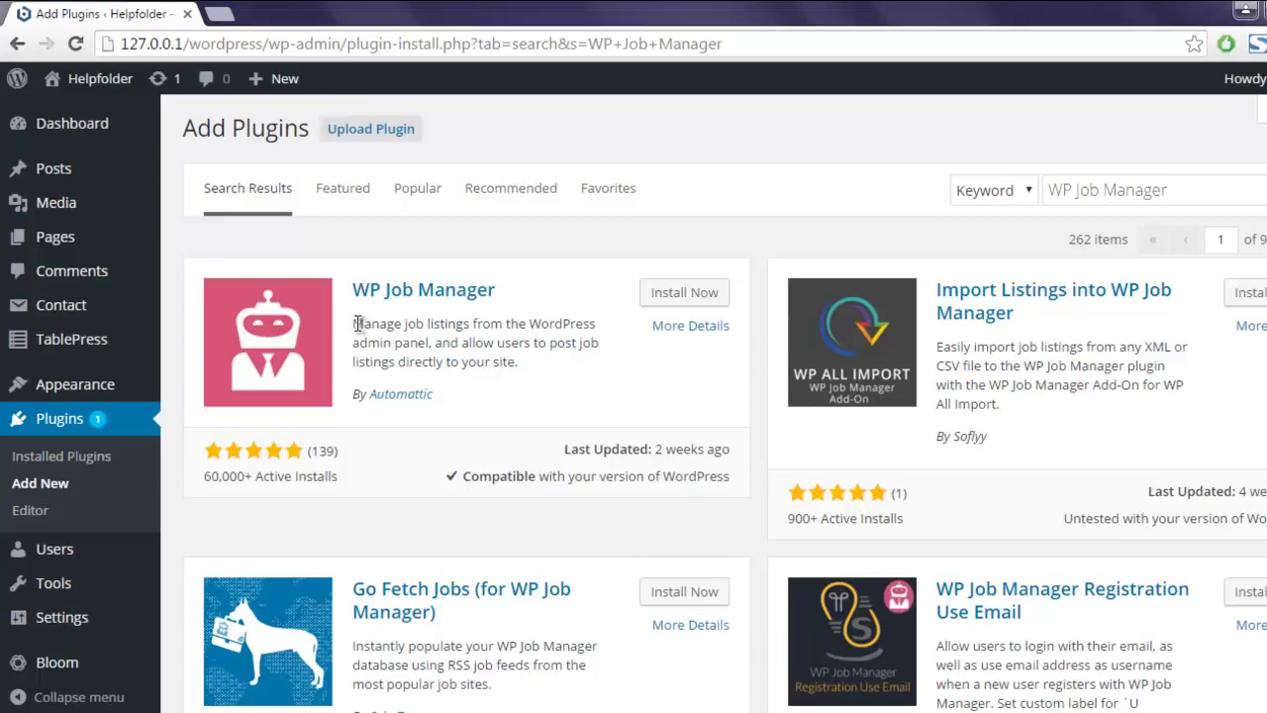
# - Install and activate the WP Job Manager plugin
pyautogui.click(668, 293)
pyautogui.scroll(-2, 584, 313)
pyautogui.scroll(-1, 583, 305)
pyautogui.scroll(3, 583, 305)
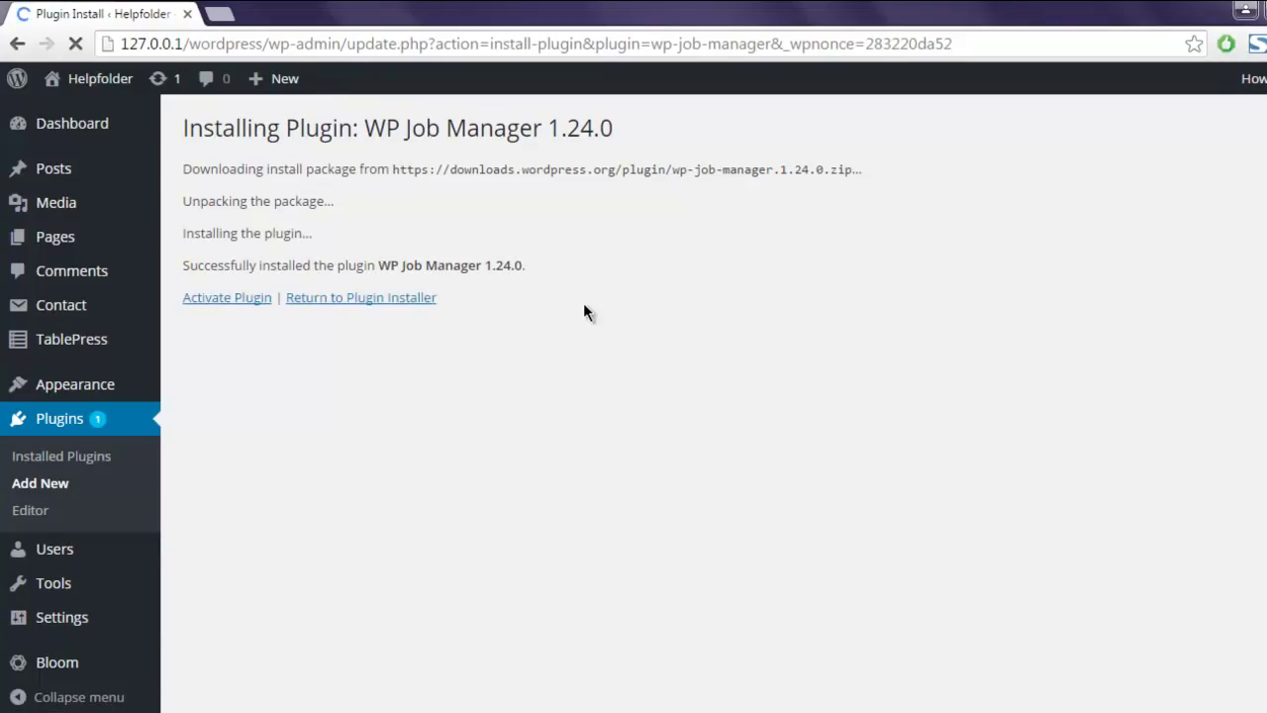
pyautogui.click(230, 301)
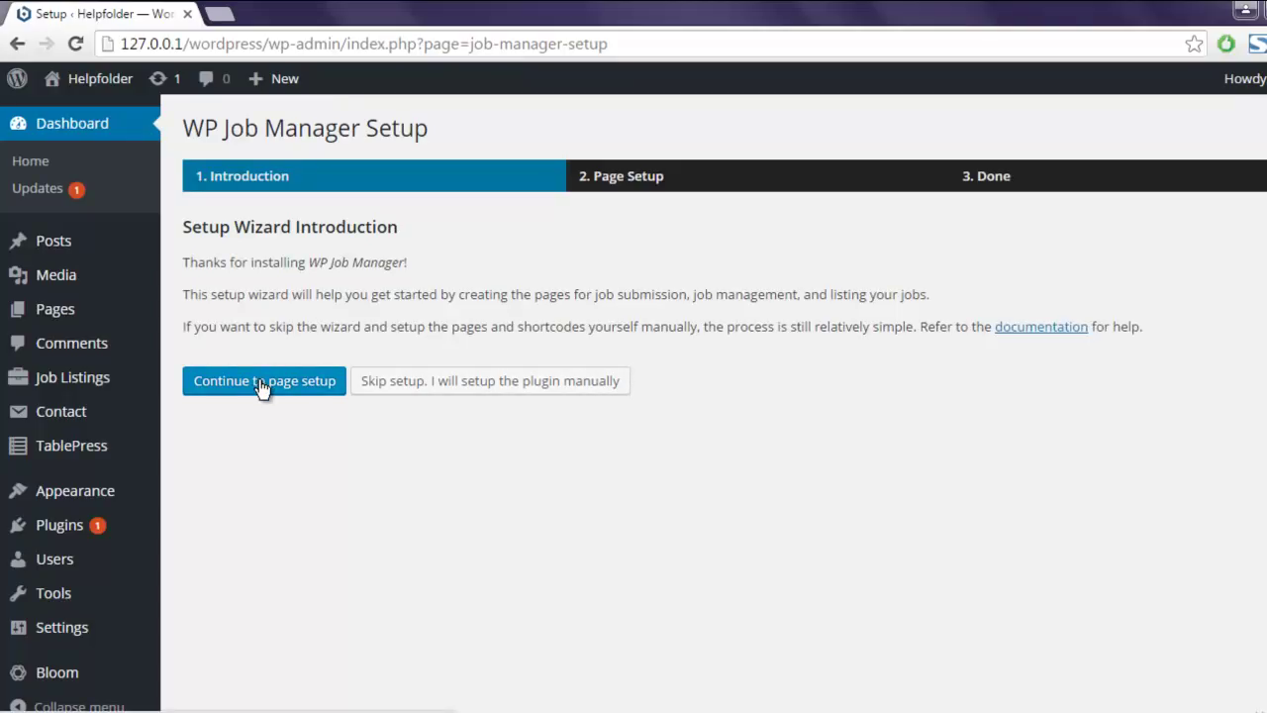
# - Continue to the wizard's page setup and copy the [submit_job_form] shortcode into a new Notepad document
pyautogui.click(312, 388)
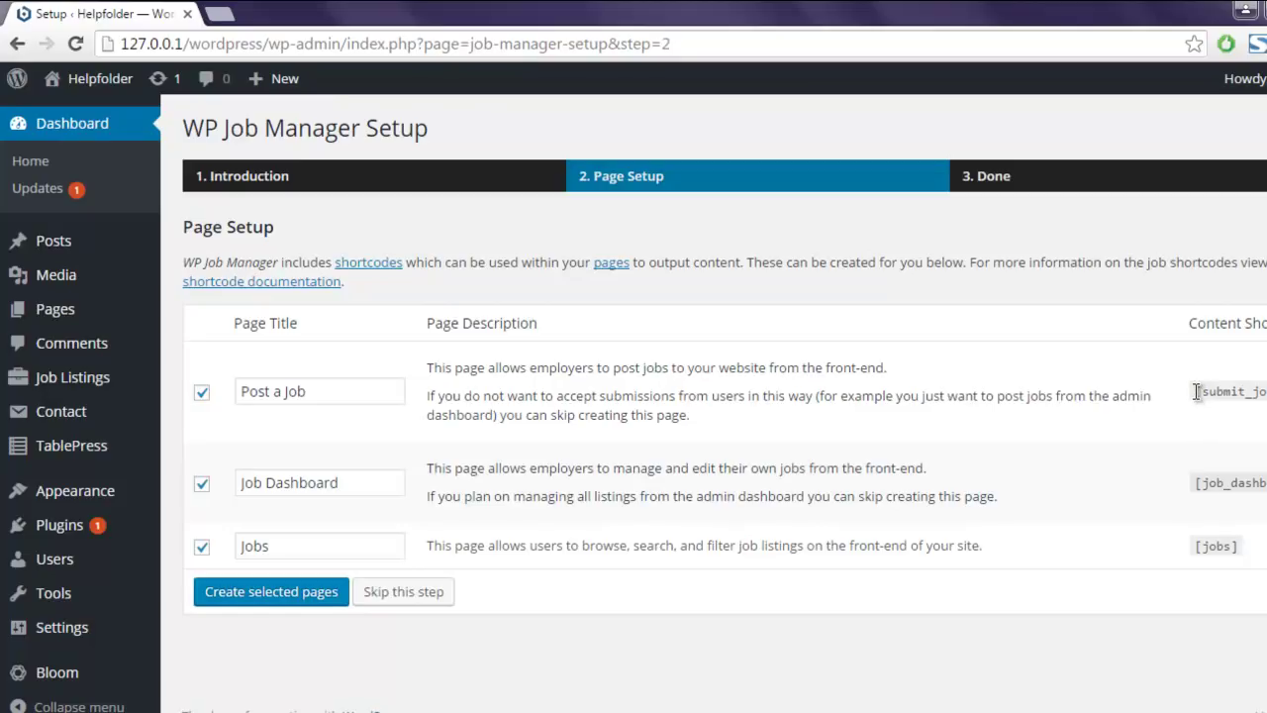
pyautogui.moveTo(1197, 392); pyautogui.dragTo(1266, 392)
pyautogui.hotkey('ctrl', 'c')
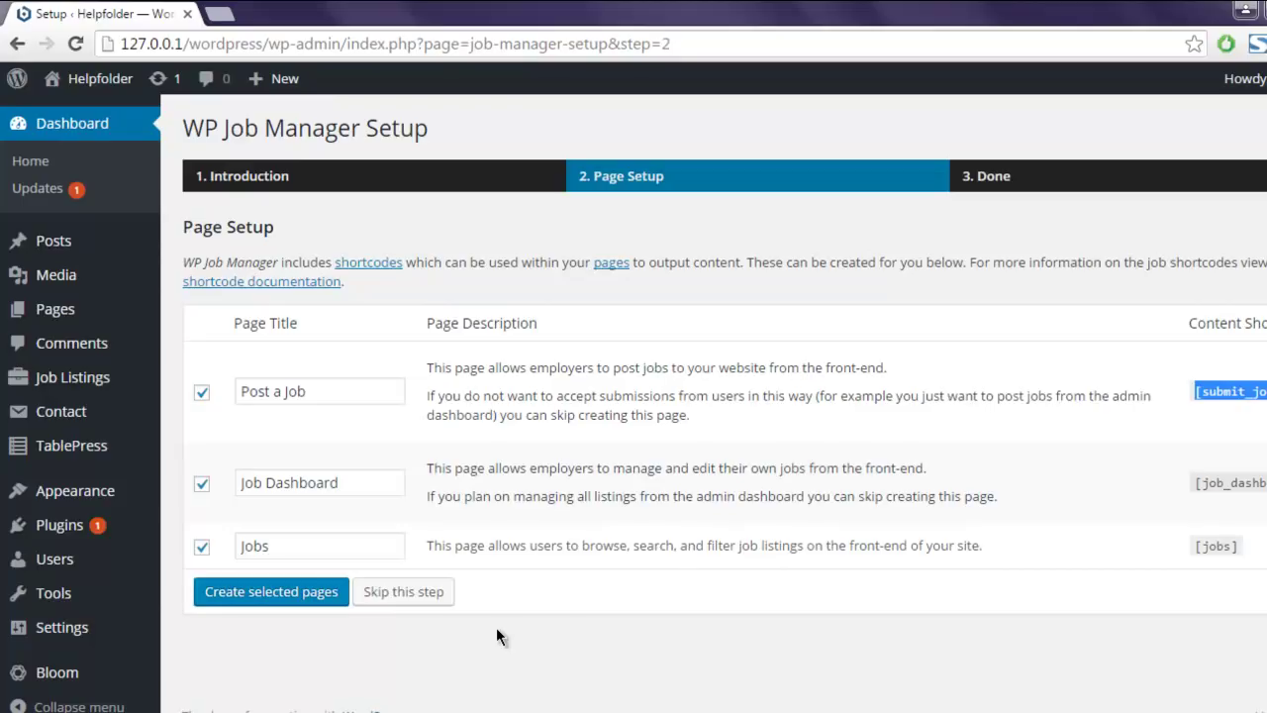
pyautogui.click(30, 712)
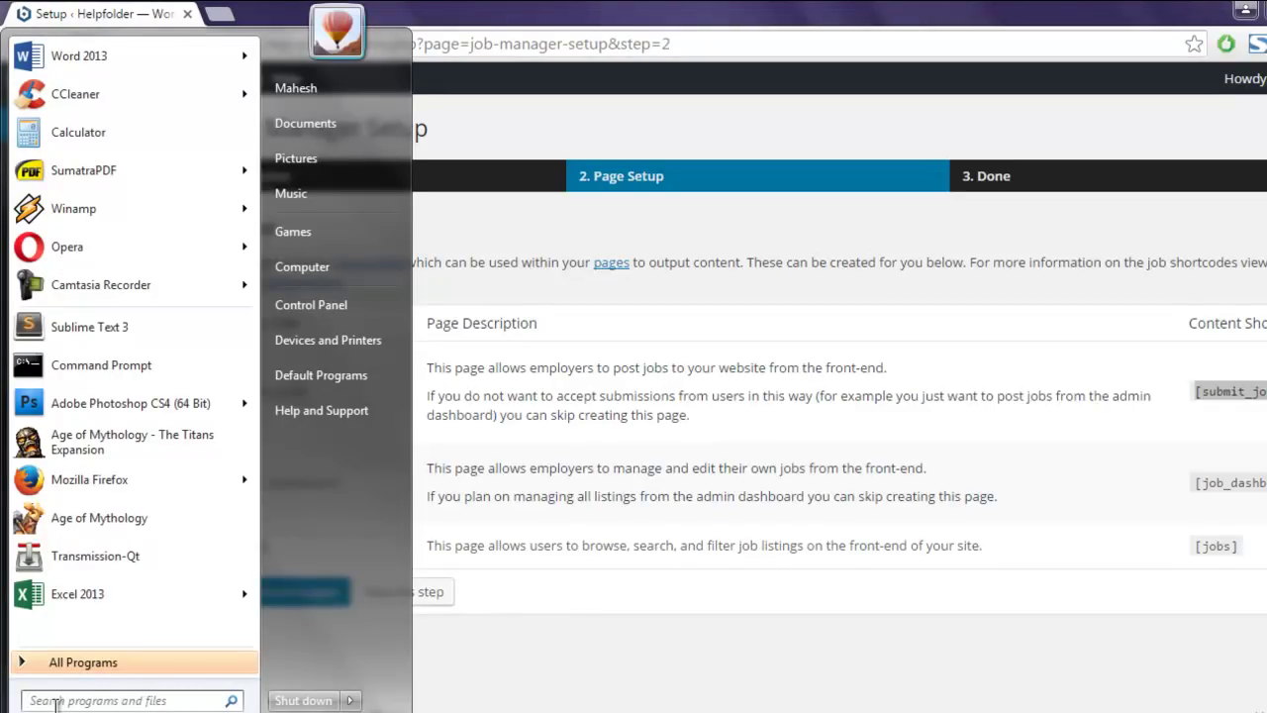
pyautogui.write('Natepad')
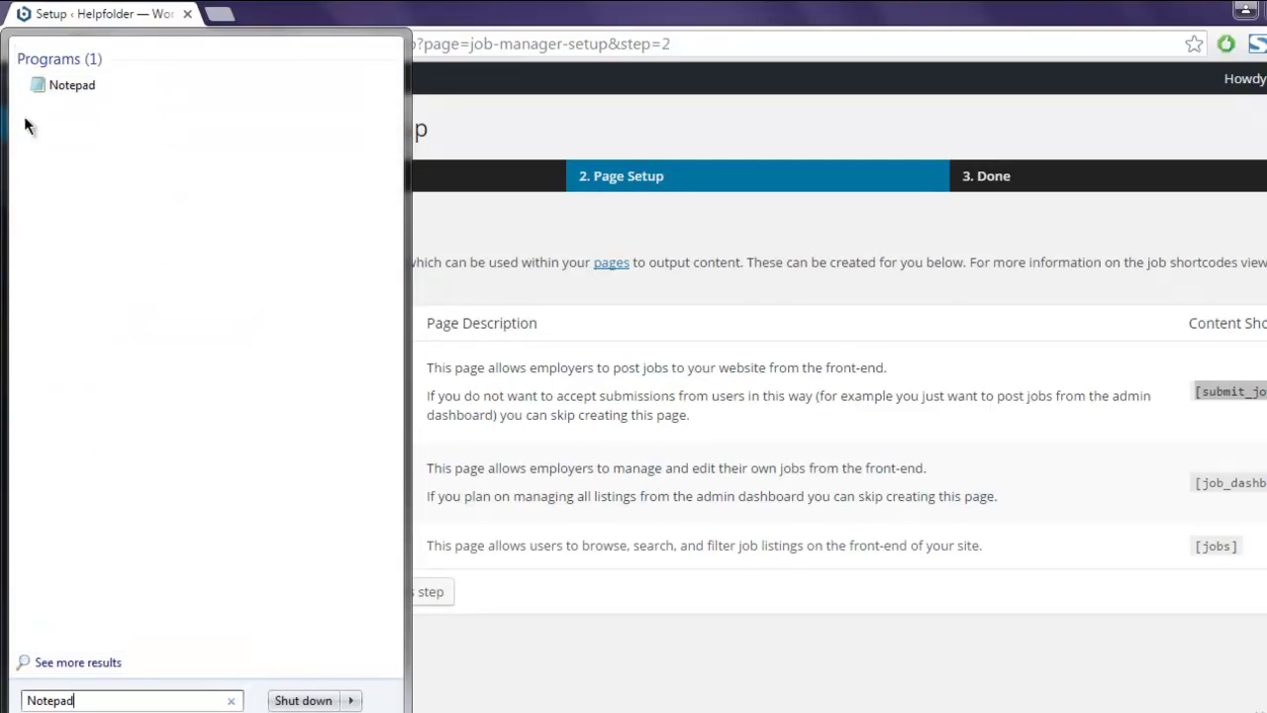
pyautogui.click(35, 85)
pyautogui.hotkey('ctrl', 'v')
pyautogui.press('Return')
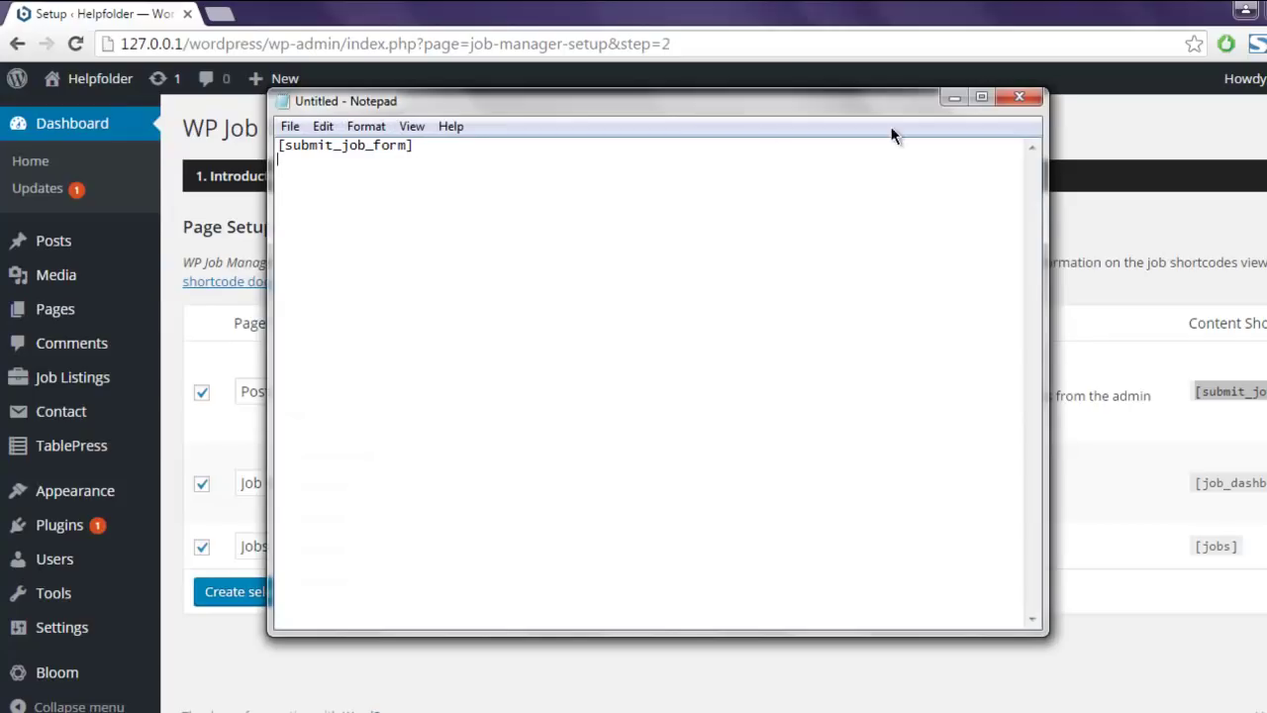
# - Copy the [job_dashboard] shortcode from the page setup onto the next line of the Notepad document
pyautogui.click(951, 97)
pyautogui.moveTo(1194, 482); pyautogui.dragTo(1266, 483)
pyautogui.hotkey('ctrl', 'c')
pyautogui.hotkey('alt', 'Tab')
pyautogui.hotkey('ctrl', 'v')
pyautogui.press('Return')
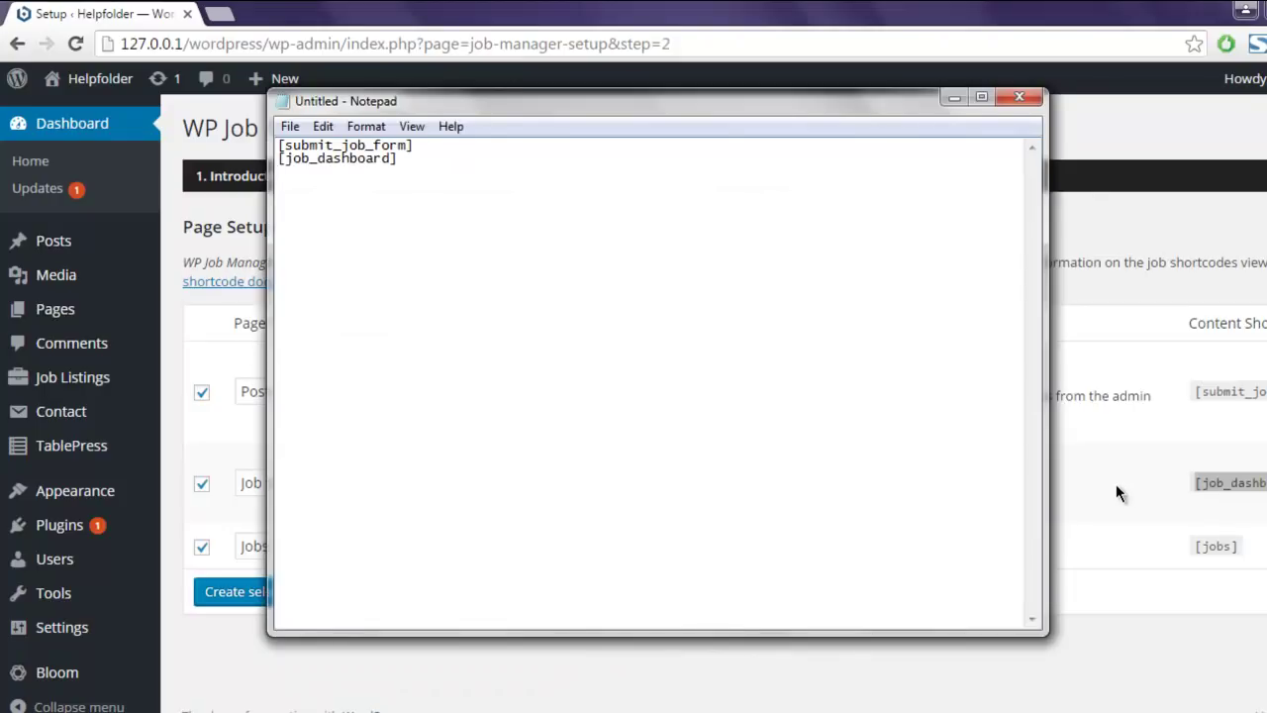
# - Add the [jobs] shortcode to the Notepad document and return to the page setup in the browser
pyautogui.hotkey('alt', 'Tab')
pyautogui.moveTo(1196, 552); pyautogui.dragTo(1256, 554)
pyautogui.hotkey('ctrl', 'c')
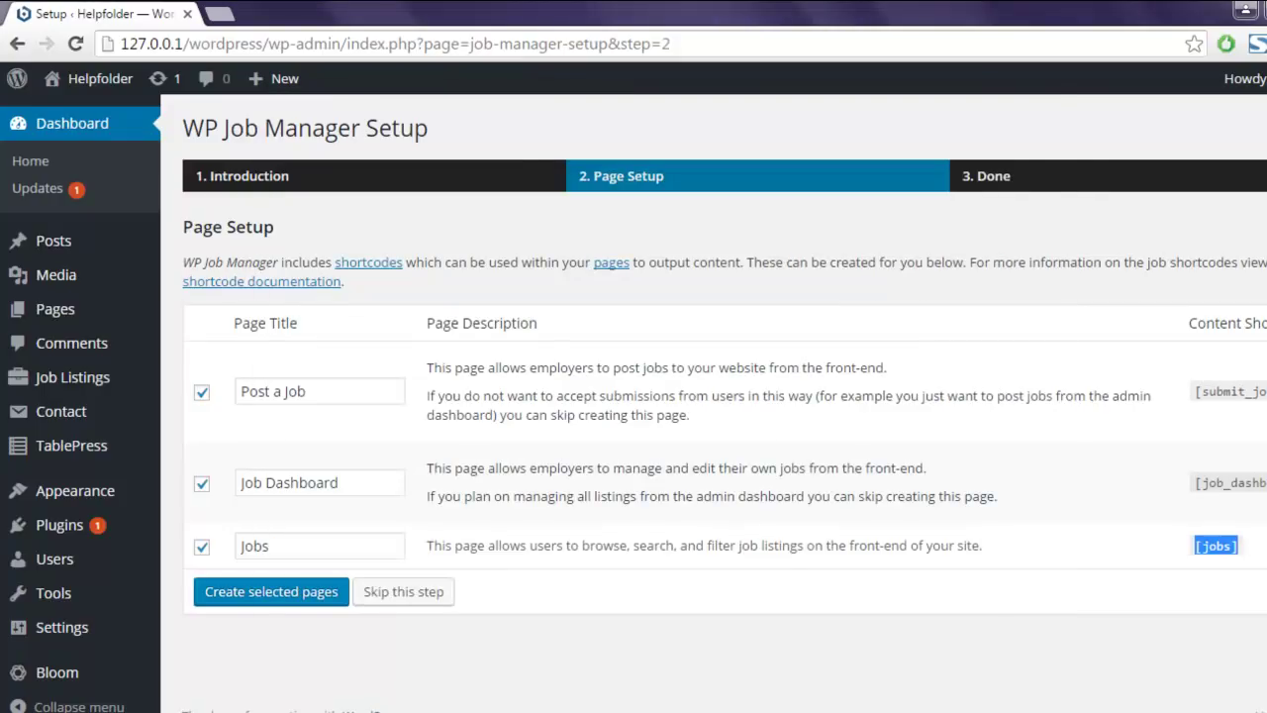
pyautogui.hotkey('alt', 'Tab')
pyautogui.hotkey('ctrl', 'v')
pyautogui.click(952, 99)
pyautogui.click(837, 219)
# - Create the selected Post a Job, Job Dashboard and Jobs pages, and open the back-end job form in a new tab
pyautogui.click(319, 601)
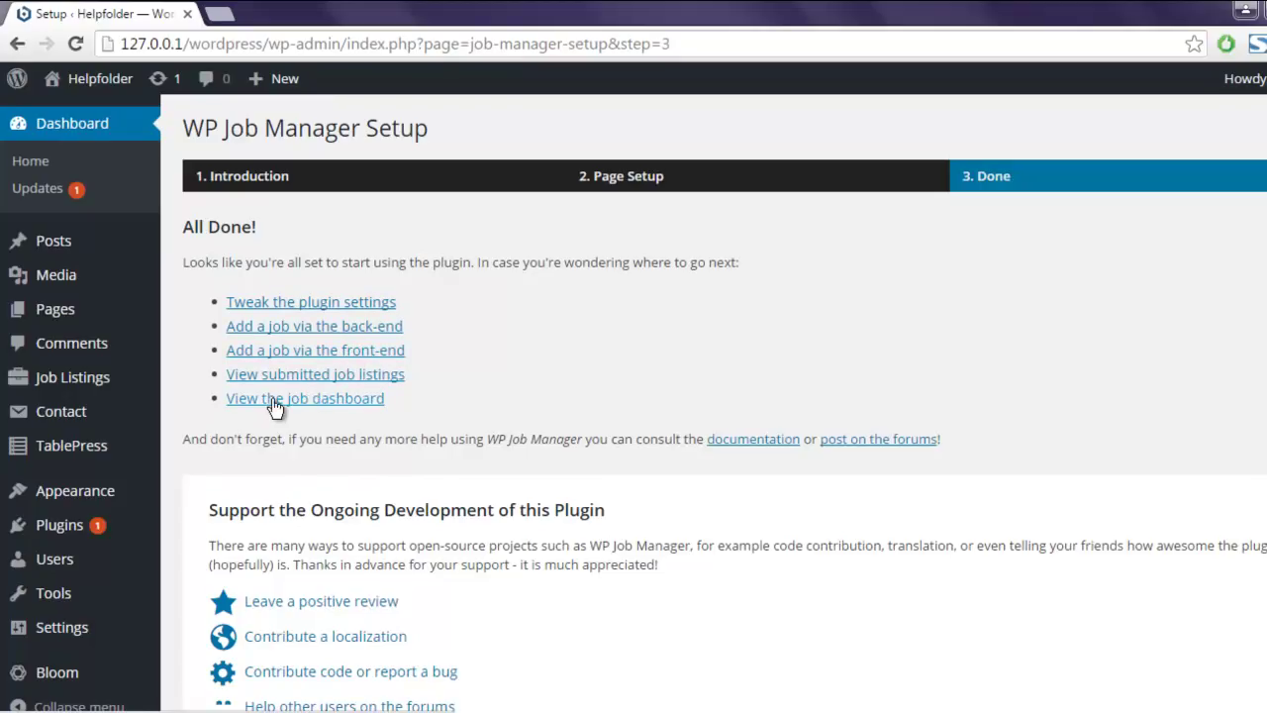
pyautogui.rightClick(317, 332)
pyautogui.click(409, 334)
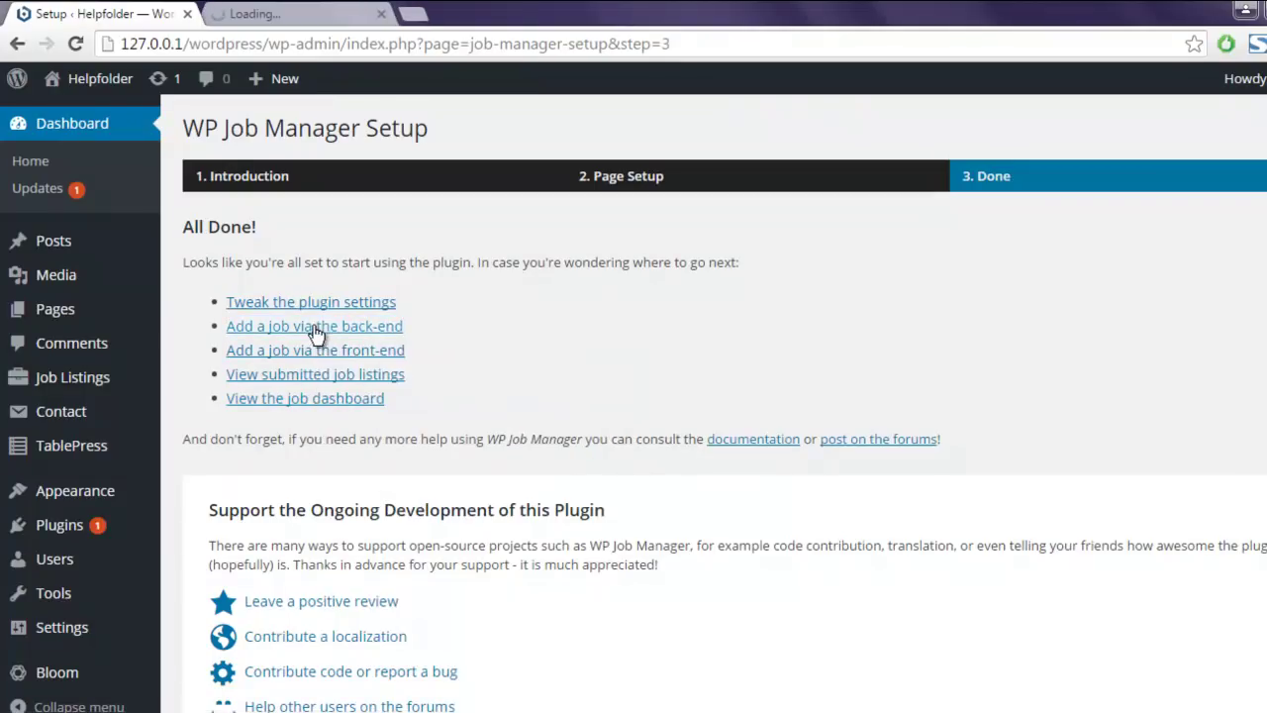
pyautogui.click(290, 16)
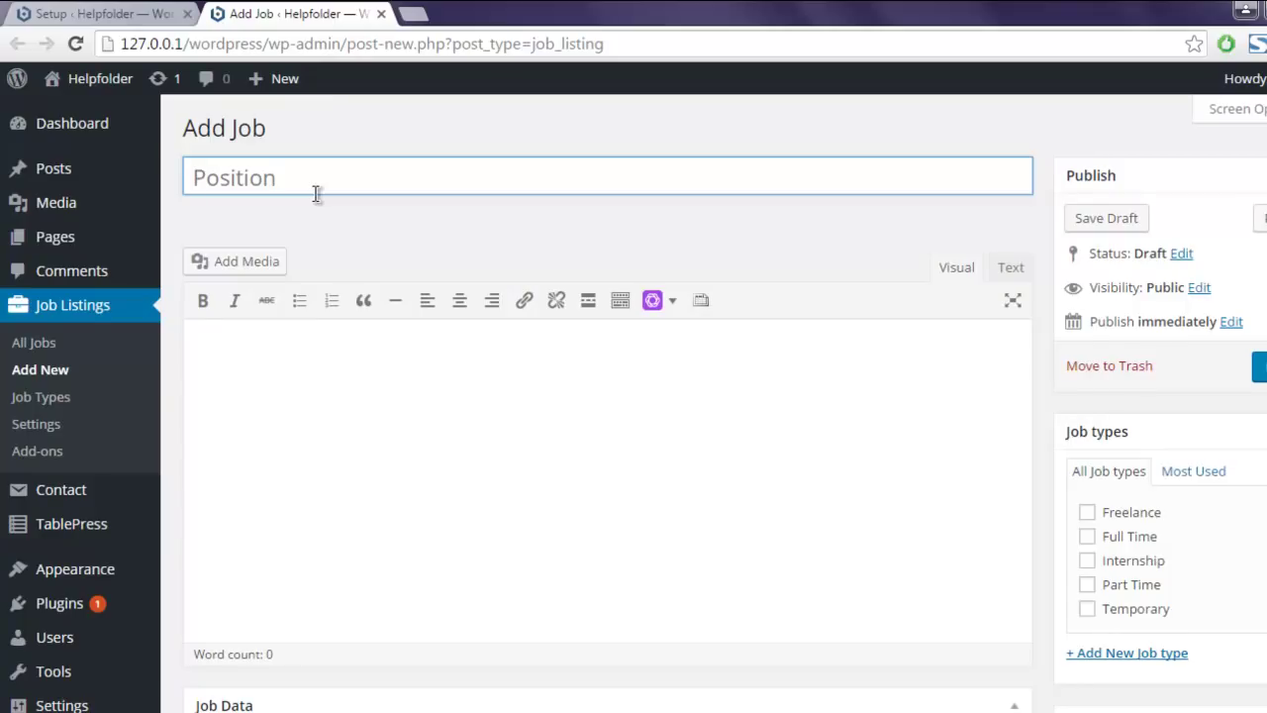
# - Enter the position "UX Designer" with the description "UX Designer in Sydney, 2 year experience."
pyautogui.write('UX Designer')
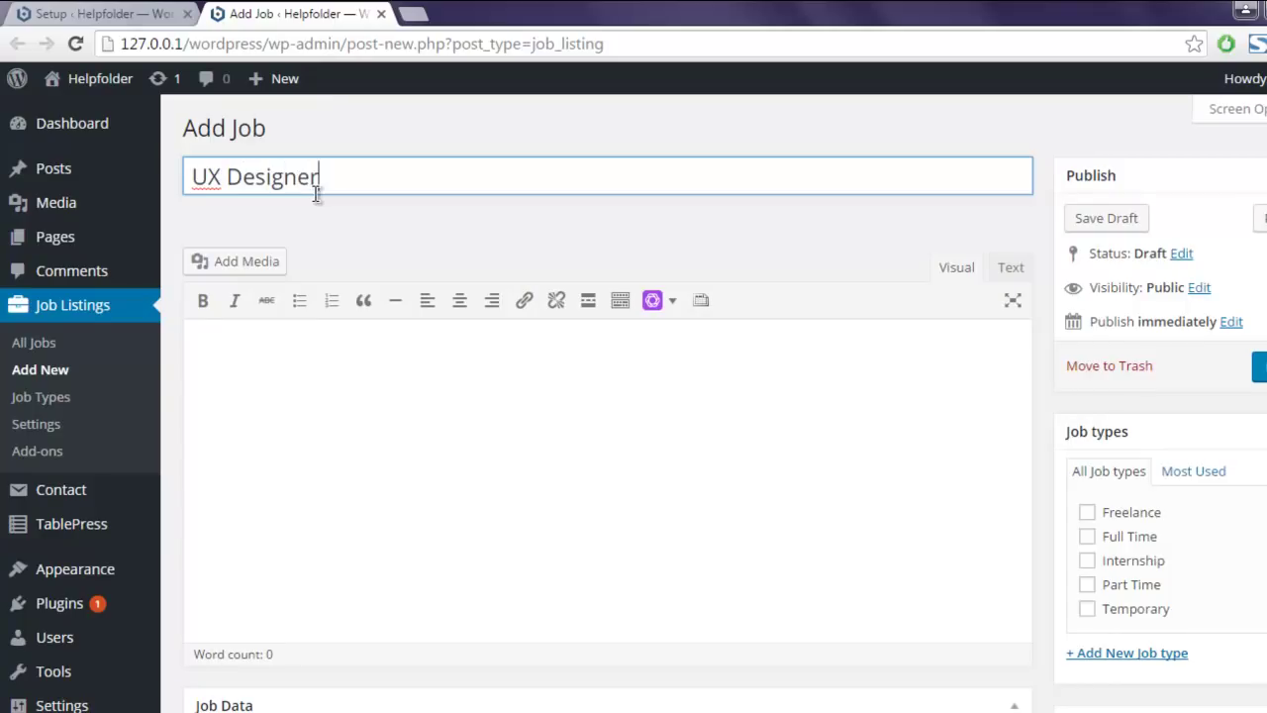
pyautogui.press('Tab')
pyautogui.write('UX Des')
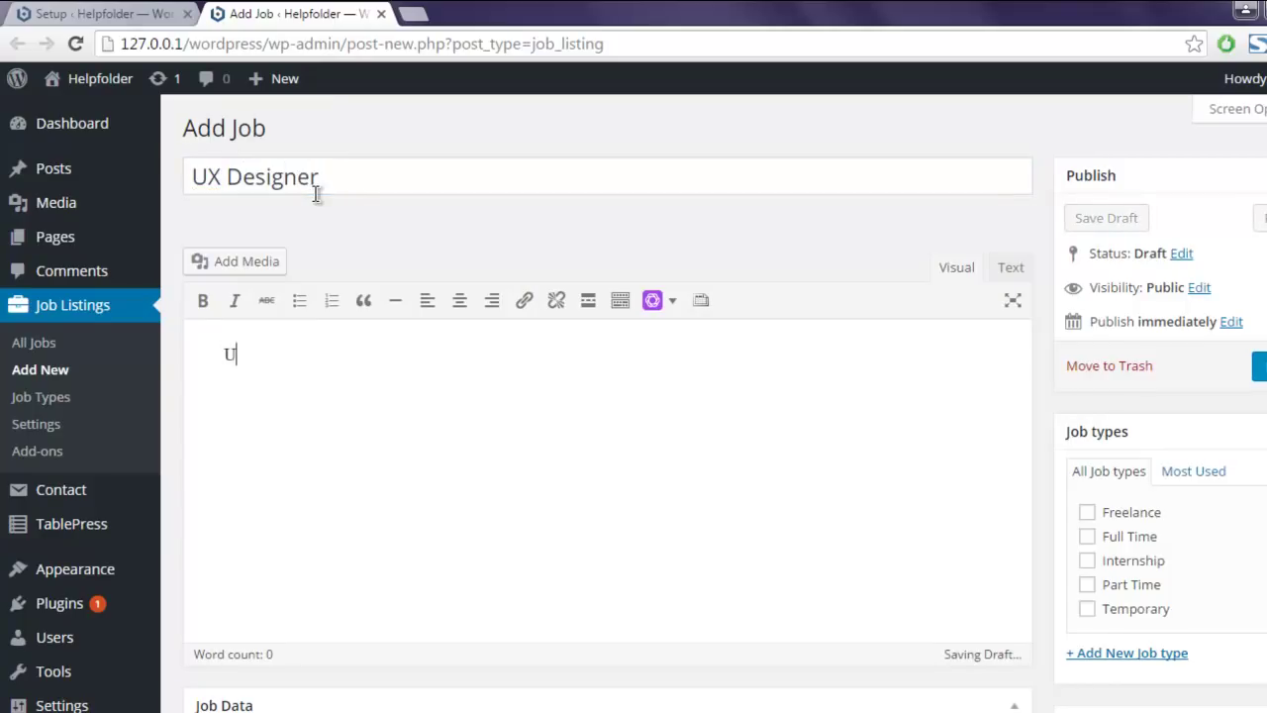
pyautogui.write('igner ')
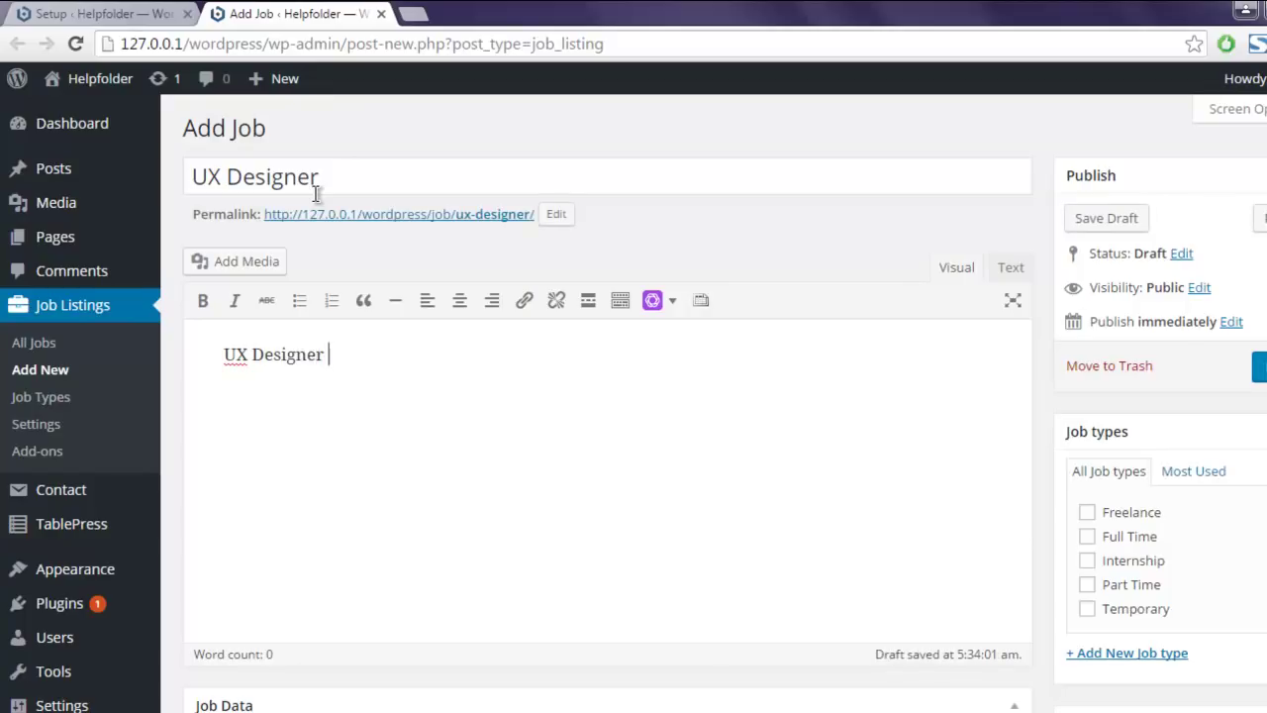
pyautogui.write('in Sydney')
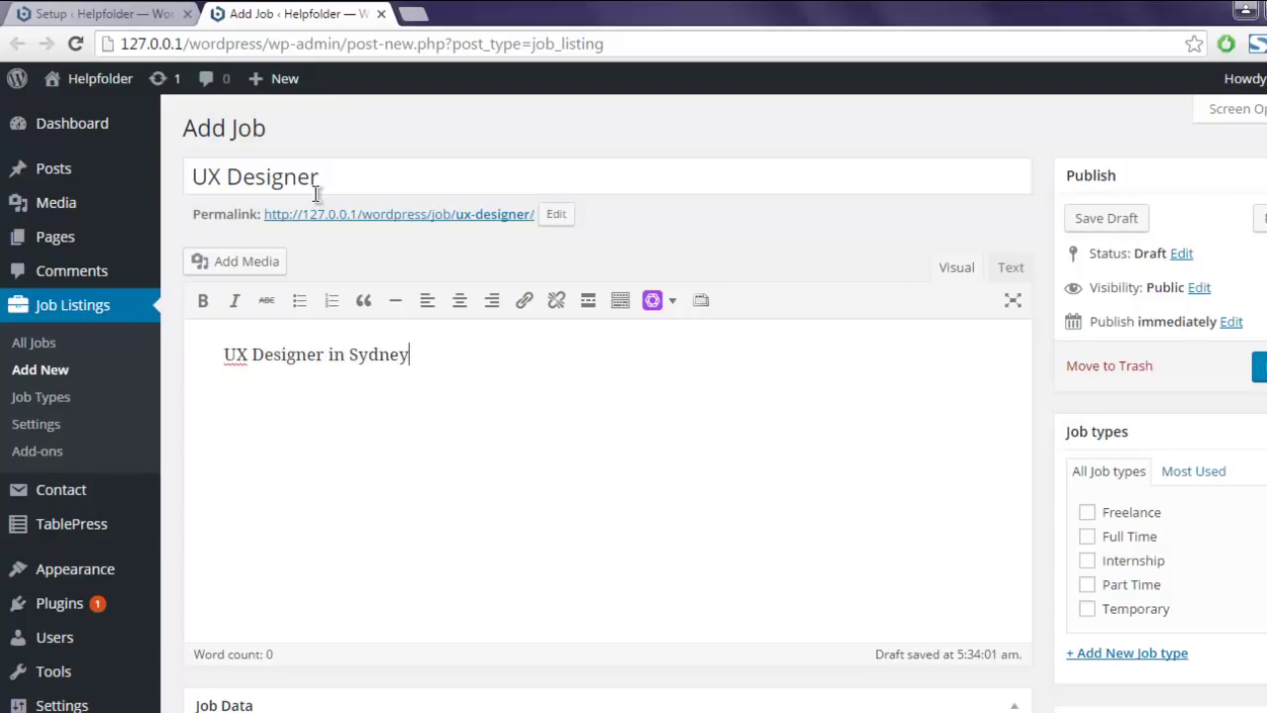
pyautogui.write(', 2Year')
pyautogui.press('BackSpace')
pyautogui.press('BackSpace')
pyautogui.press('BackSpace')
pyautogui.write('year experience.')
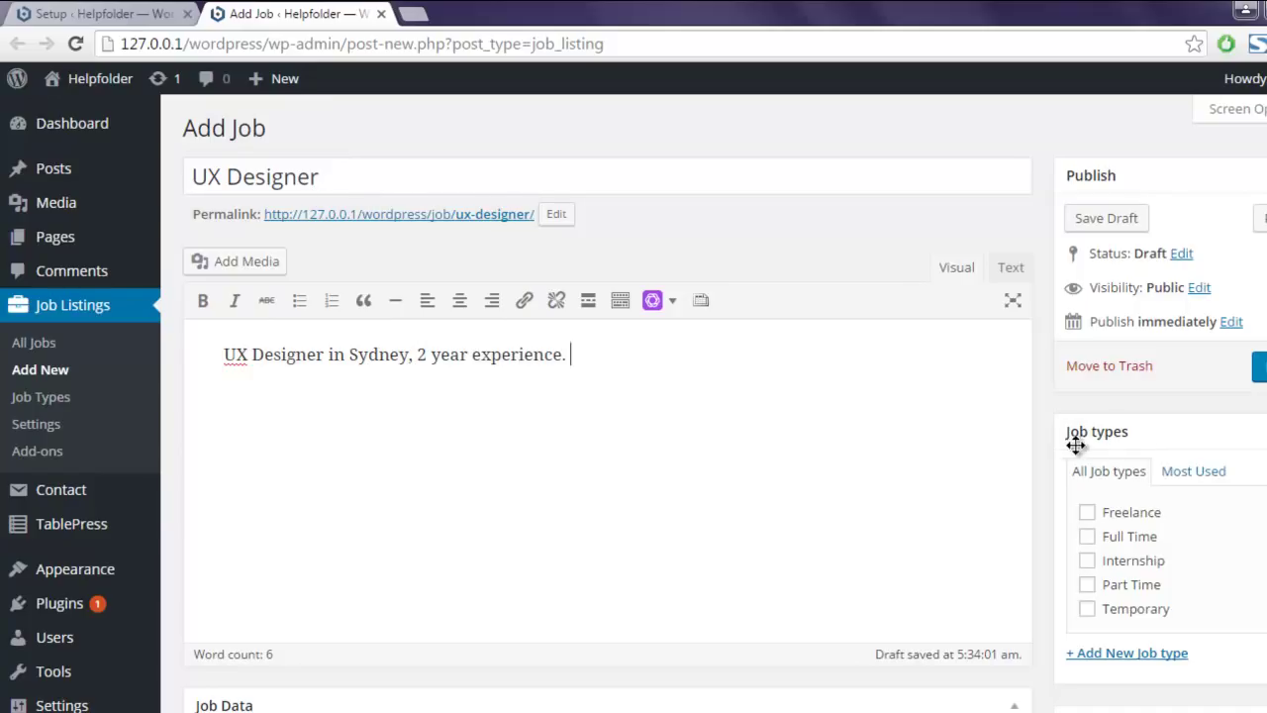
# - Assign the Part Time job type and enter Sydney as the location and Automatta Inc as the company name
pyautogui.click(1087, 584)
pyautogui.scroll(-2, 975, 609)
pyautogui.scroll(-3, 608, 396)
pyautogui.click(303, 283)
pyautogui.write('Sydney')
pyautogui.click(282, 349)
pyautogui.write('Au')
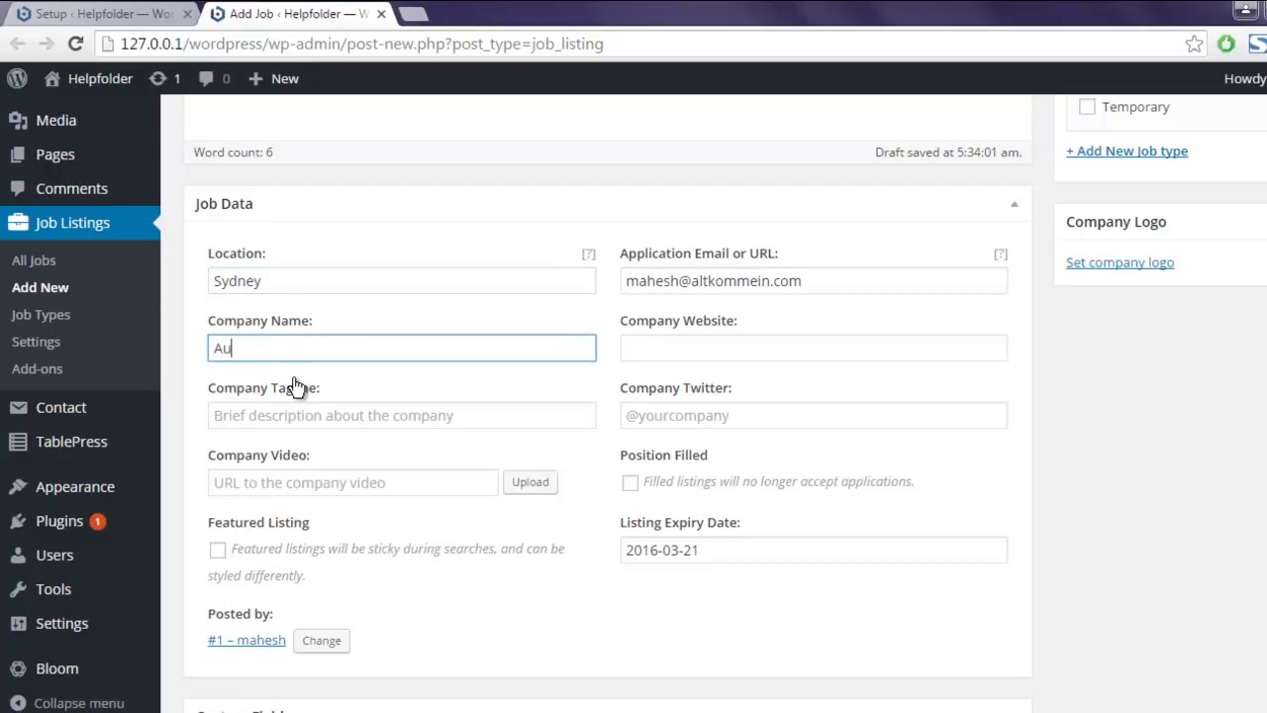
pyautogui.write('tomatta Inc')
# - Leave the tagline, website and Twitter fields empty and set the listing expiry date to 2016-03-26
pyautogui.click(282, 416)
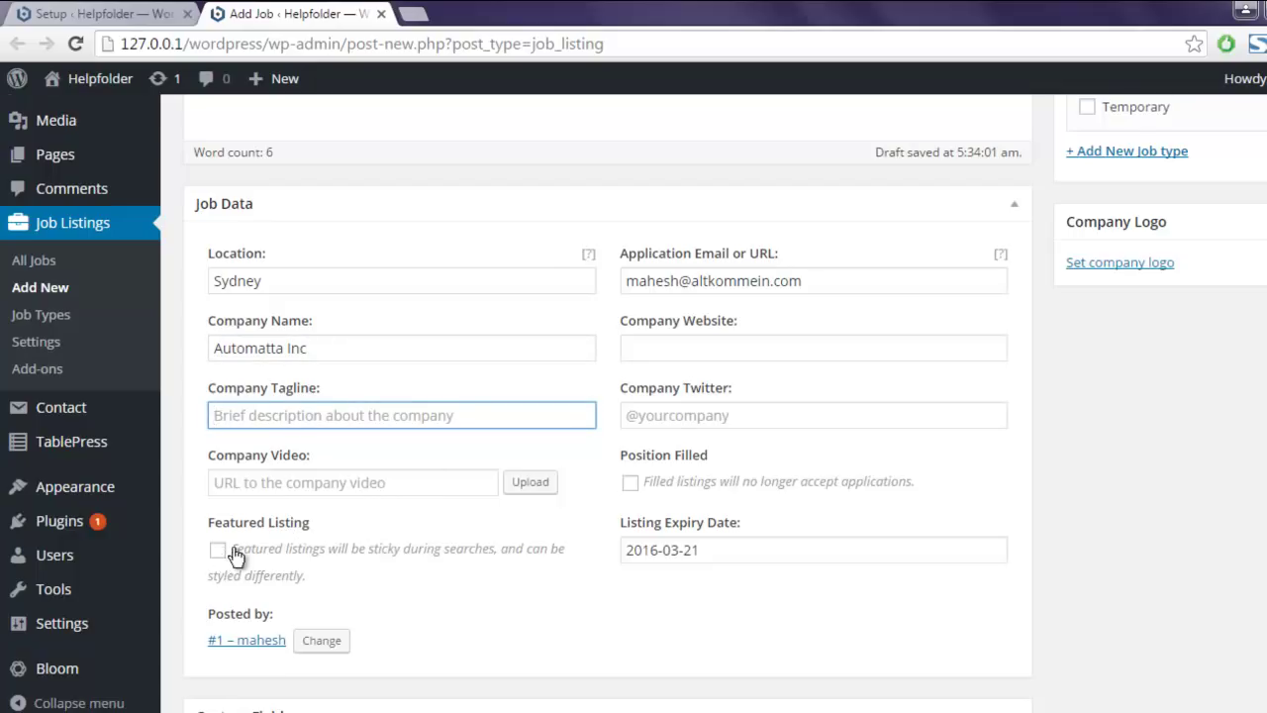
pyautogui.click(758, 342)
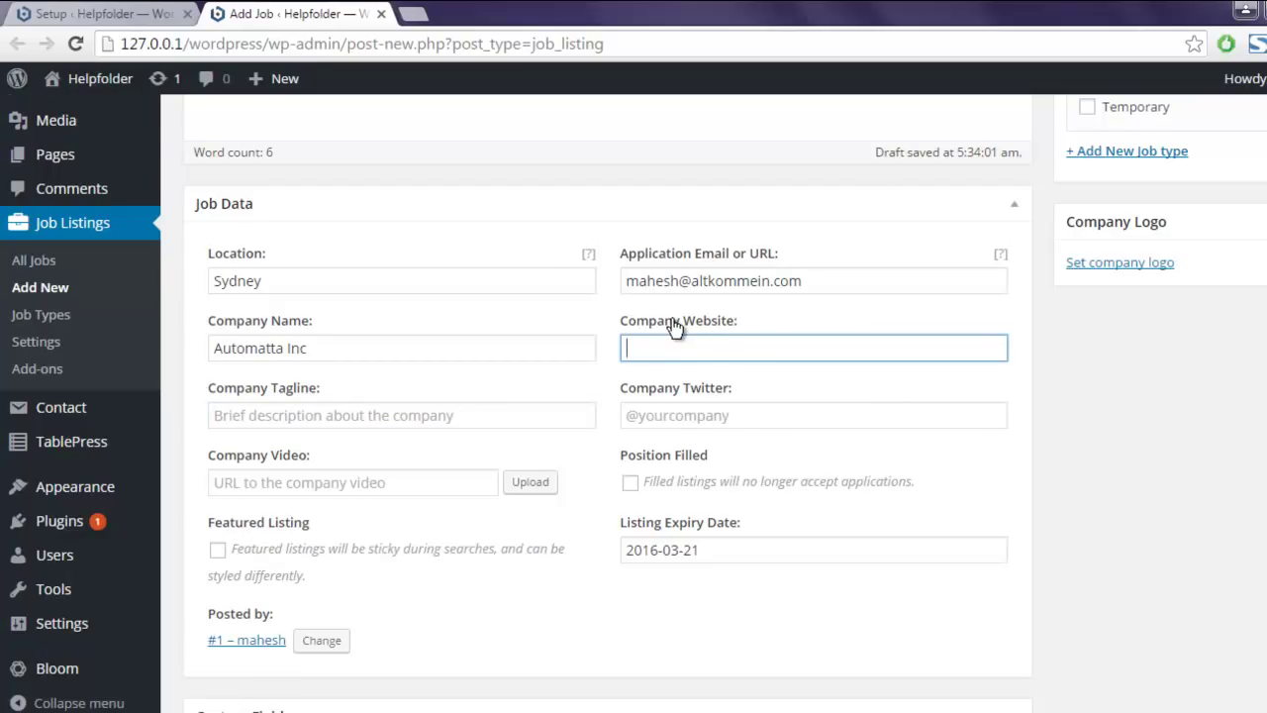
pyautogui.click(662, 416)
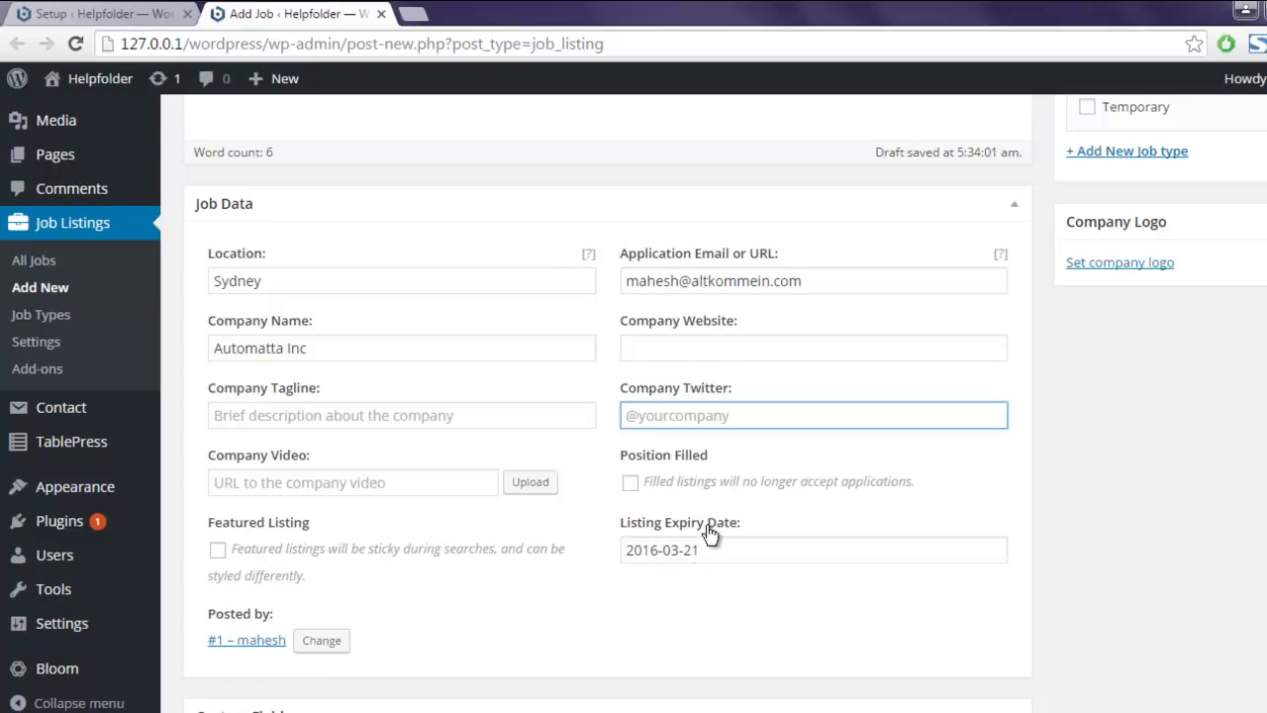
pyautogui.click(670, 550)
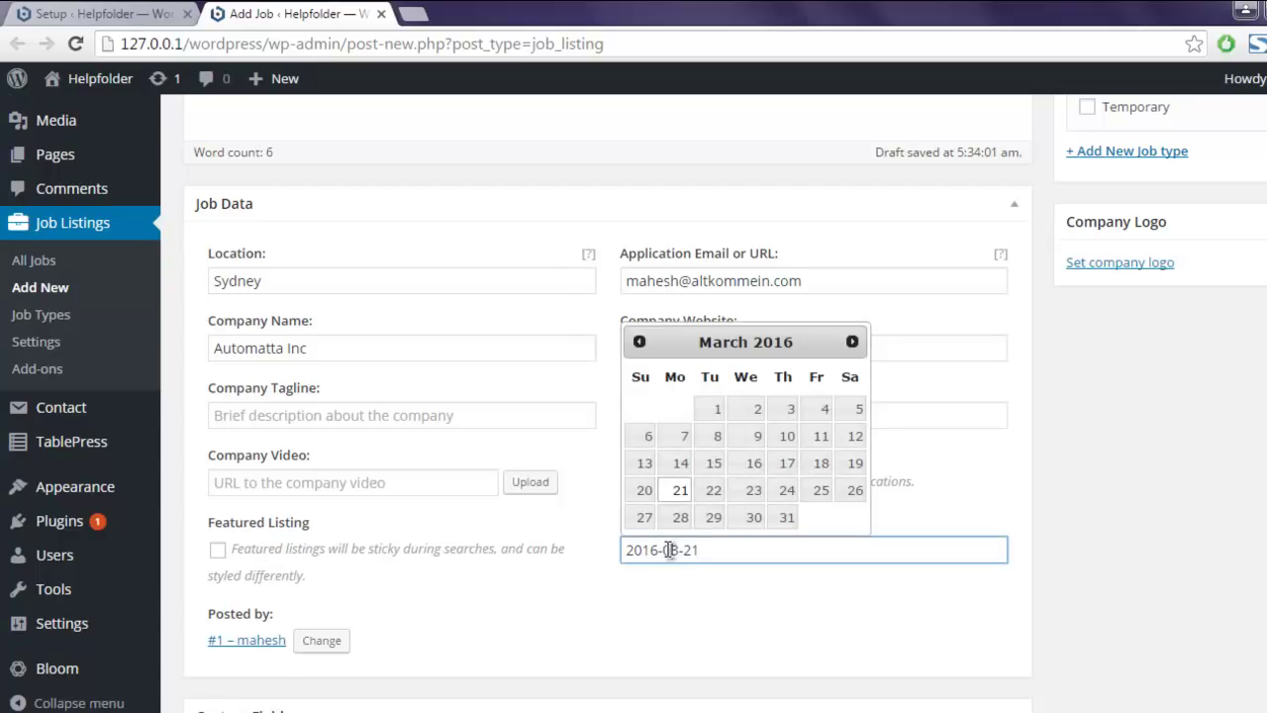
pyautogui.click(852, 492)
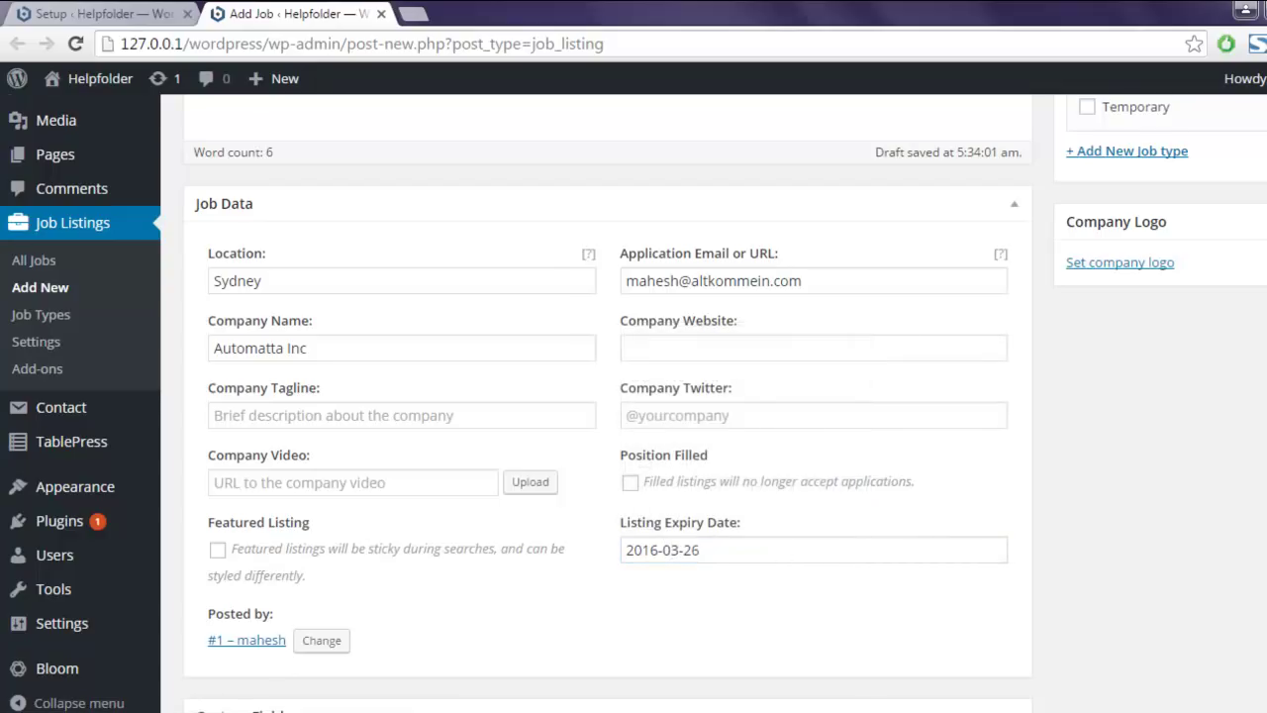
# - Look over the custom fields without adding any and publish the UX Designer job
pyautogui.scroll(-3, 851, 492)
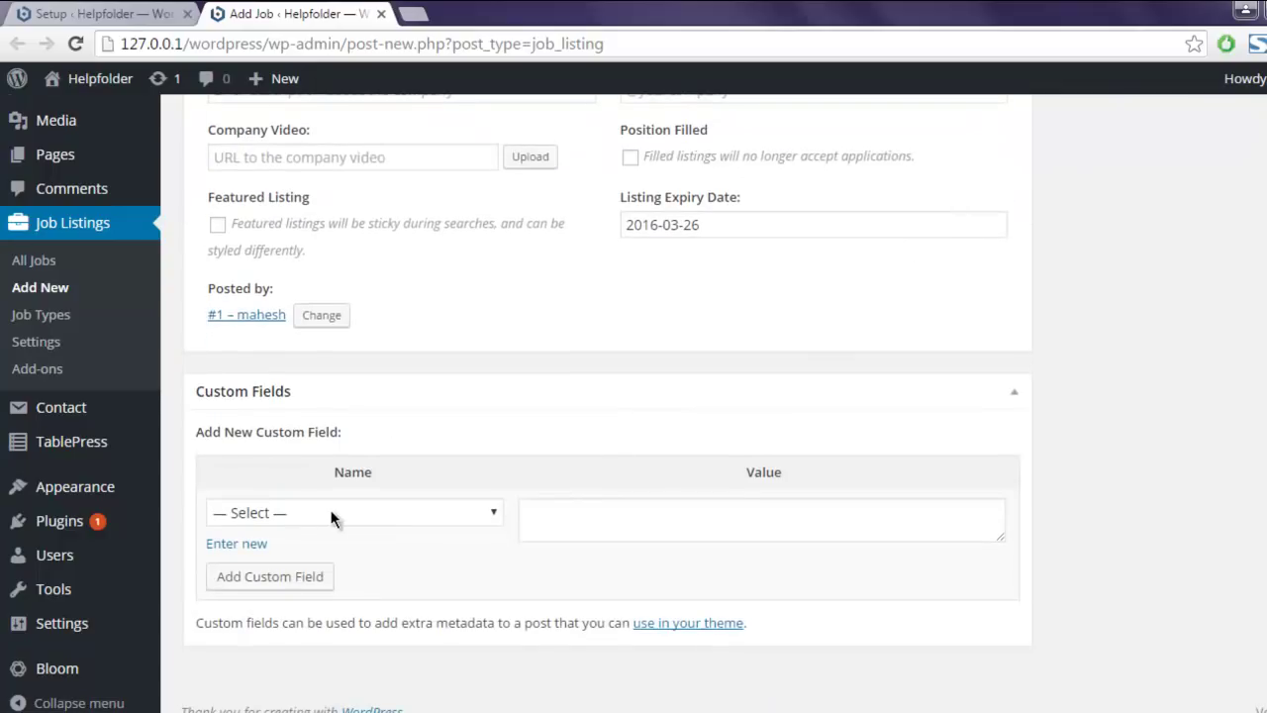
pyautogui.click(327, 512)
pyautogui.click(337, 512)
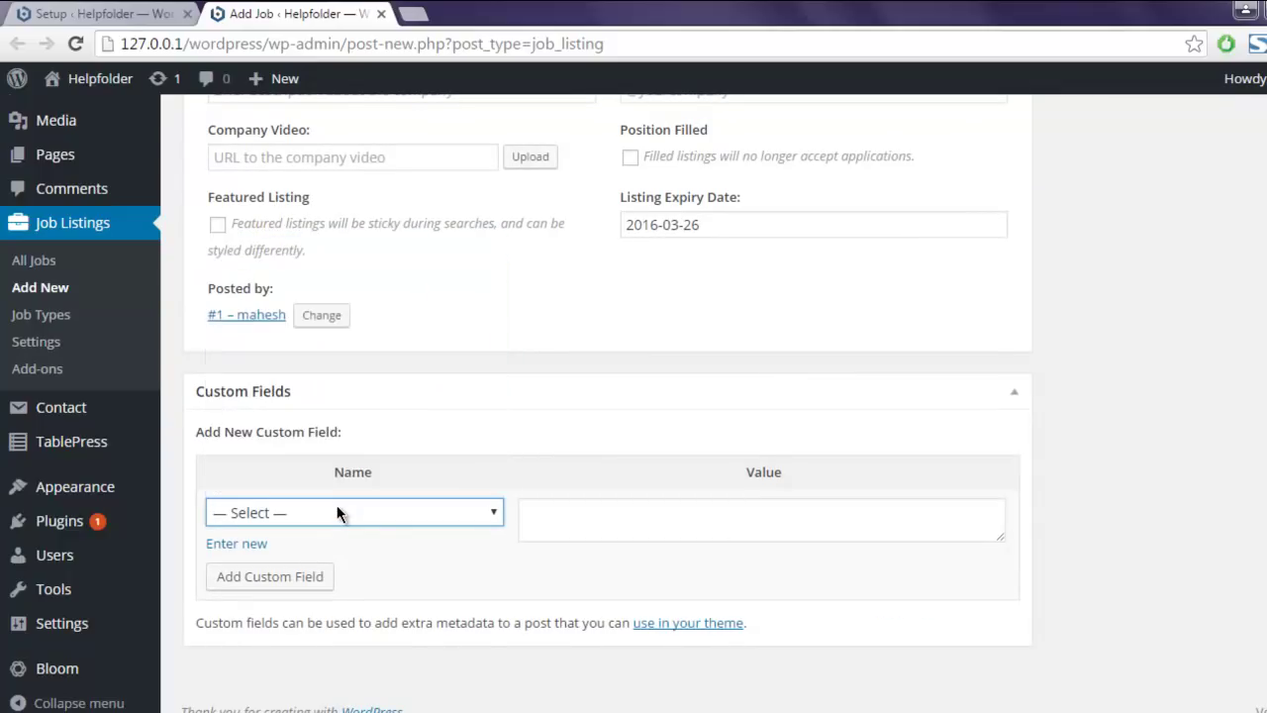
pyautogui.scroll(4, 336, 512)
pyautogui.scroll(2, 608, 396)
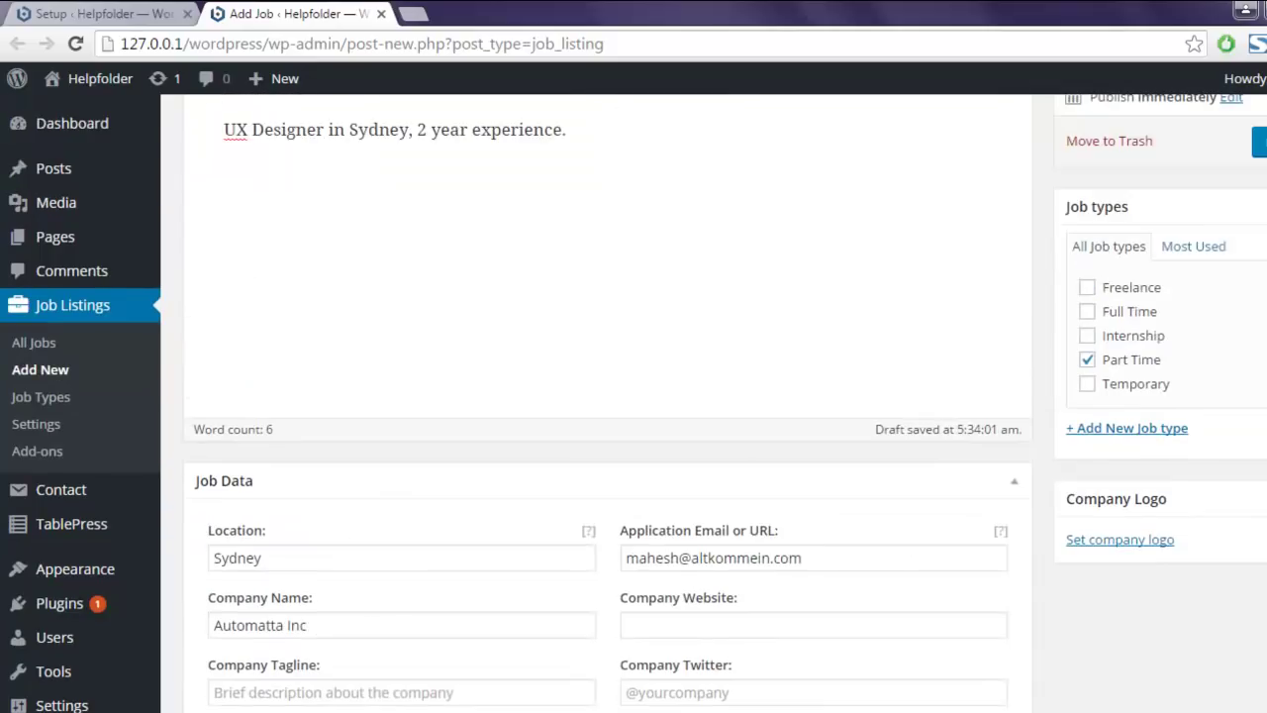
pyautogui.scroll(2, 608, 396)
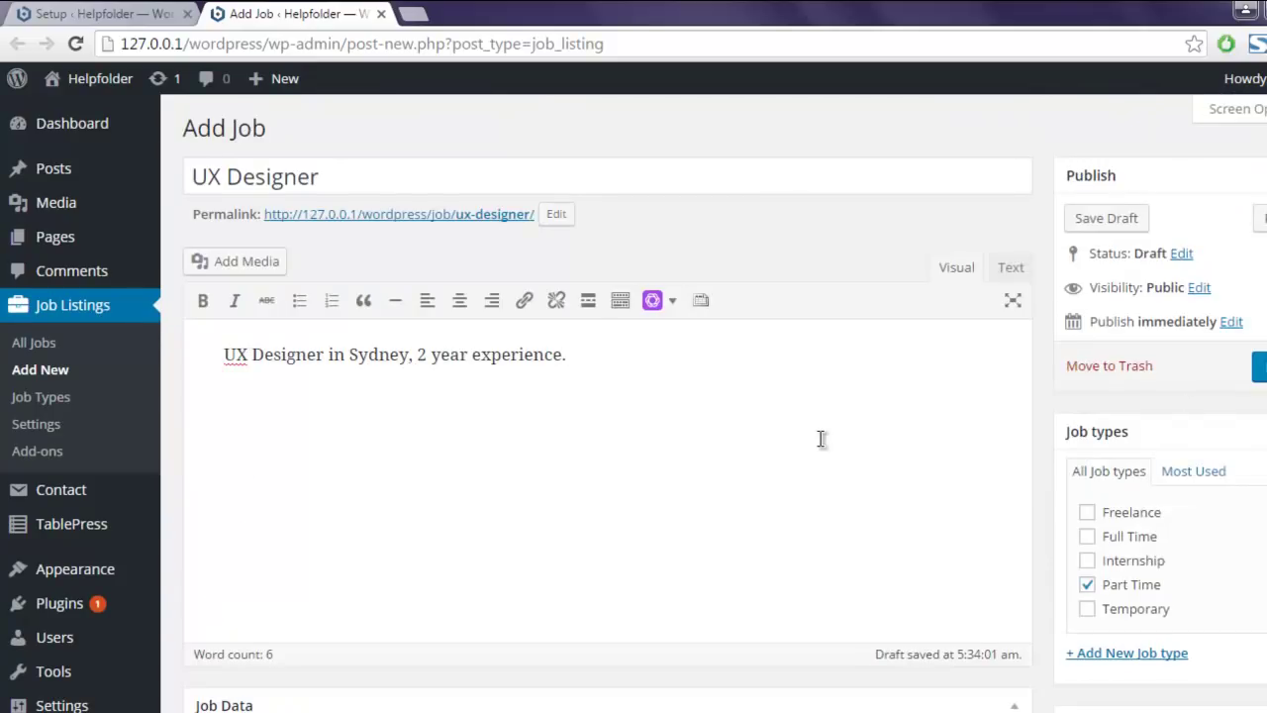
pyautogui.click(1260, 366)
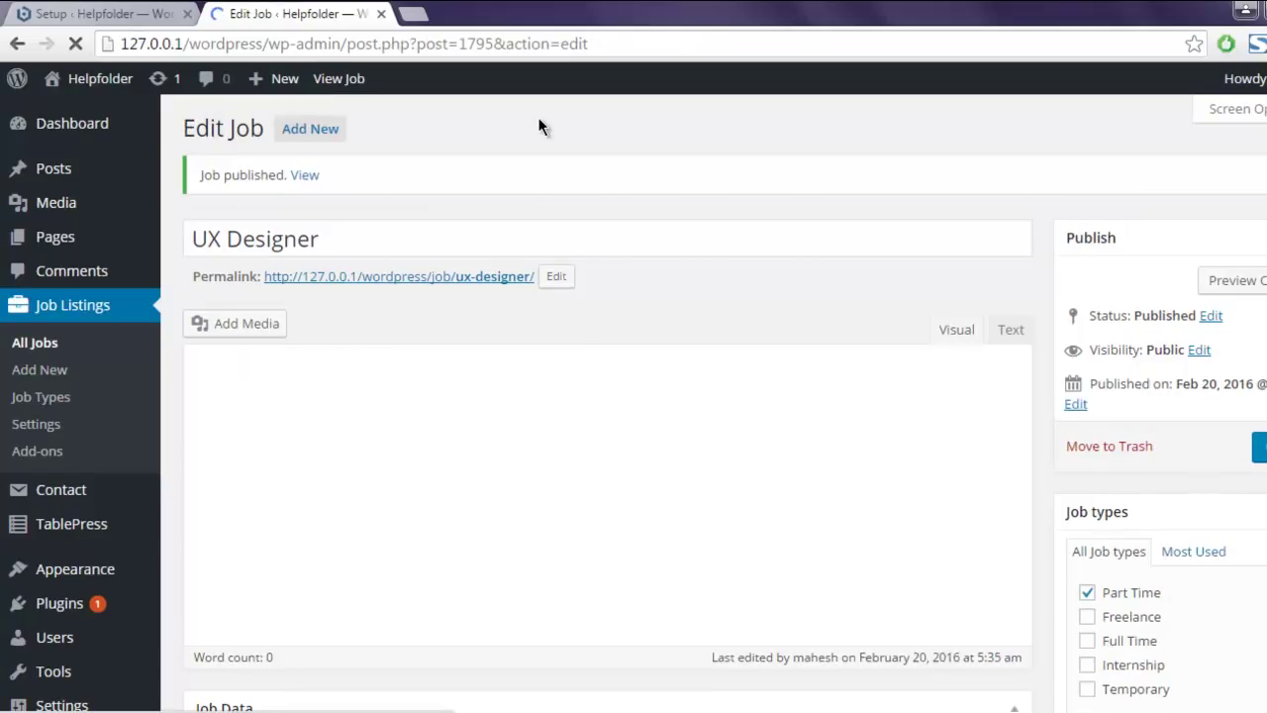
# - Open the published job's page in a new tab and check its title, company name and description
pyautogui.rightClick(304, 178)
pyautogui.click(395, 191)
pyautogui.click(461, 15)
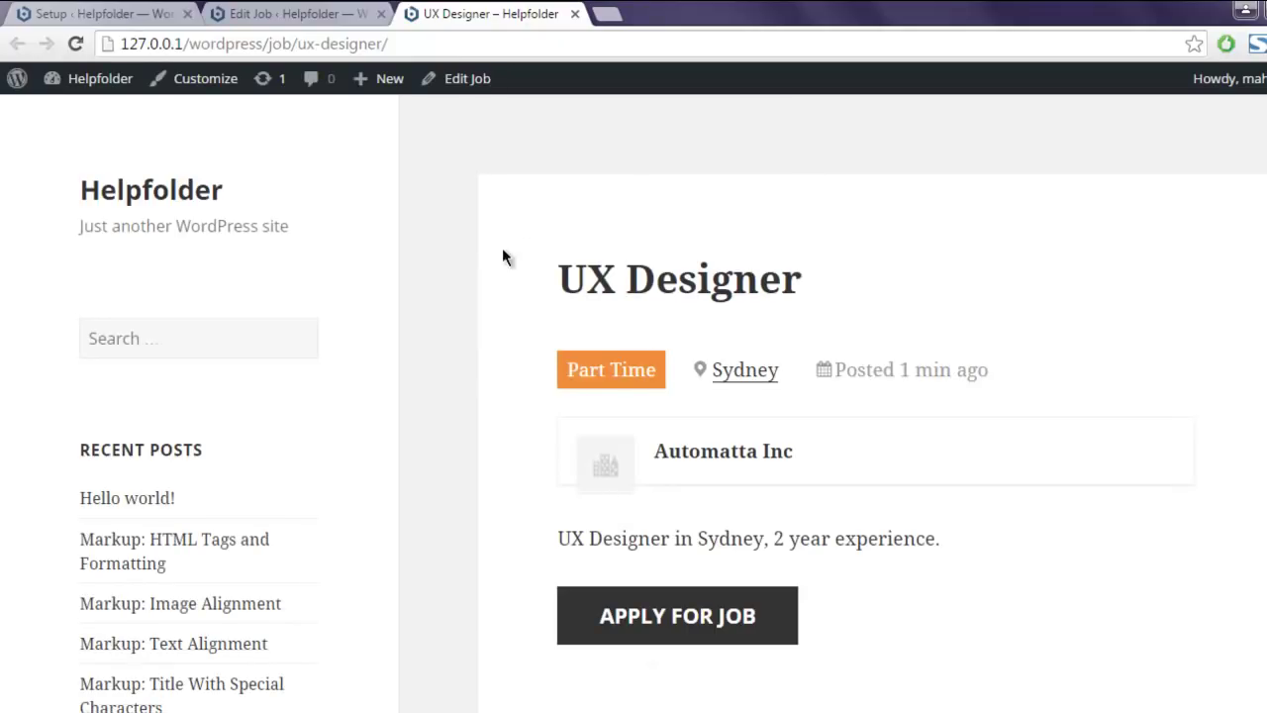
pyautogui.moveTo(561, 277); pyautogui.dragTo(806, 279)
pyautogui.click(577, 275)
pyautogui.moveTo(657, 451); pyautogui.dragTo(808, 451)
pyautogui.click(815, 456)
pyautogui.moveTo(560, 537); pyautogui.dragTo(944, 537)
pyautogui.click(945, 535)
pyautogui.scroll(-2, 950, 538)
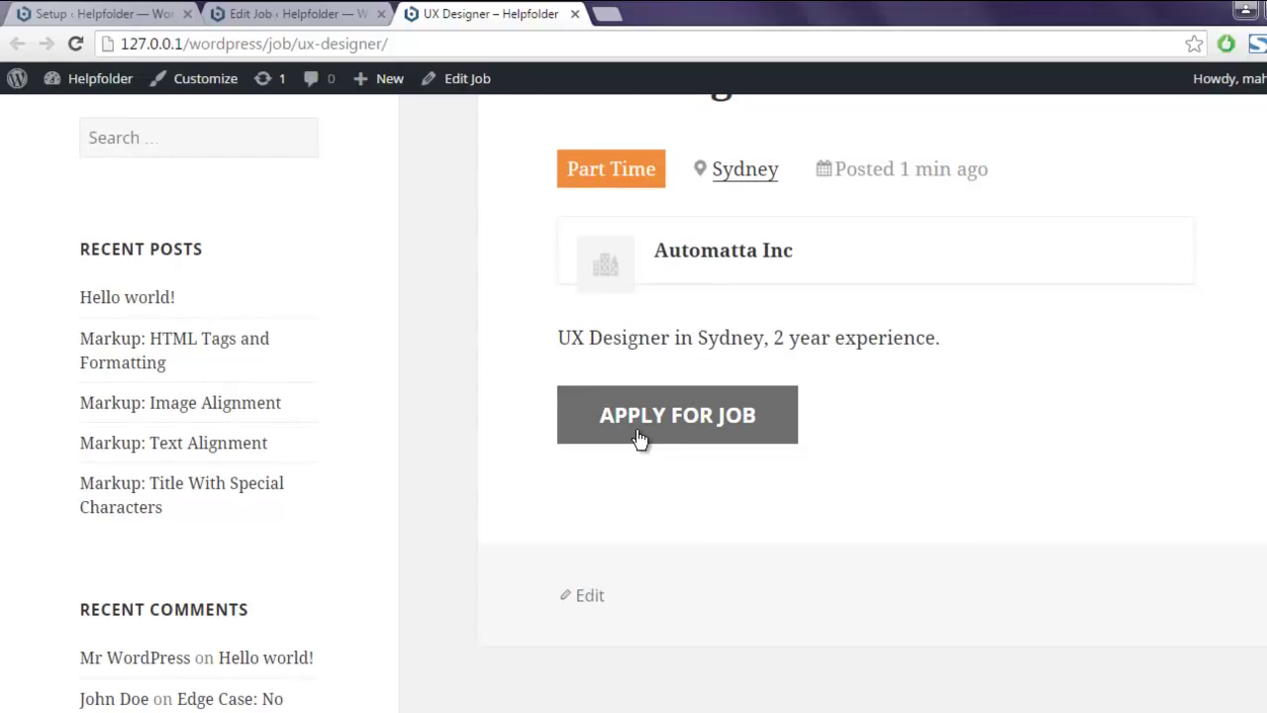
# - Check the company logo and name area on the UX Designer job page and close that page
pyautogui.scroll(1, 640, 439)
pyautogui.moveTo(570, 270)
pyautogui.mouseDown()
pyautogui.moveTo(656, 275)
pyautogui.moveTo(577, 272)
pyautogui.mouseUp()
pyautogui.click(657, 275)
pyautogui.click(577, 272)
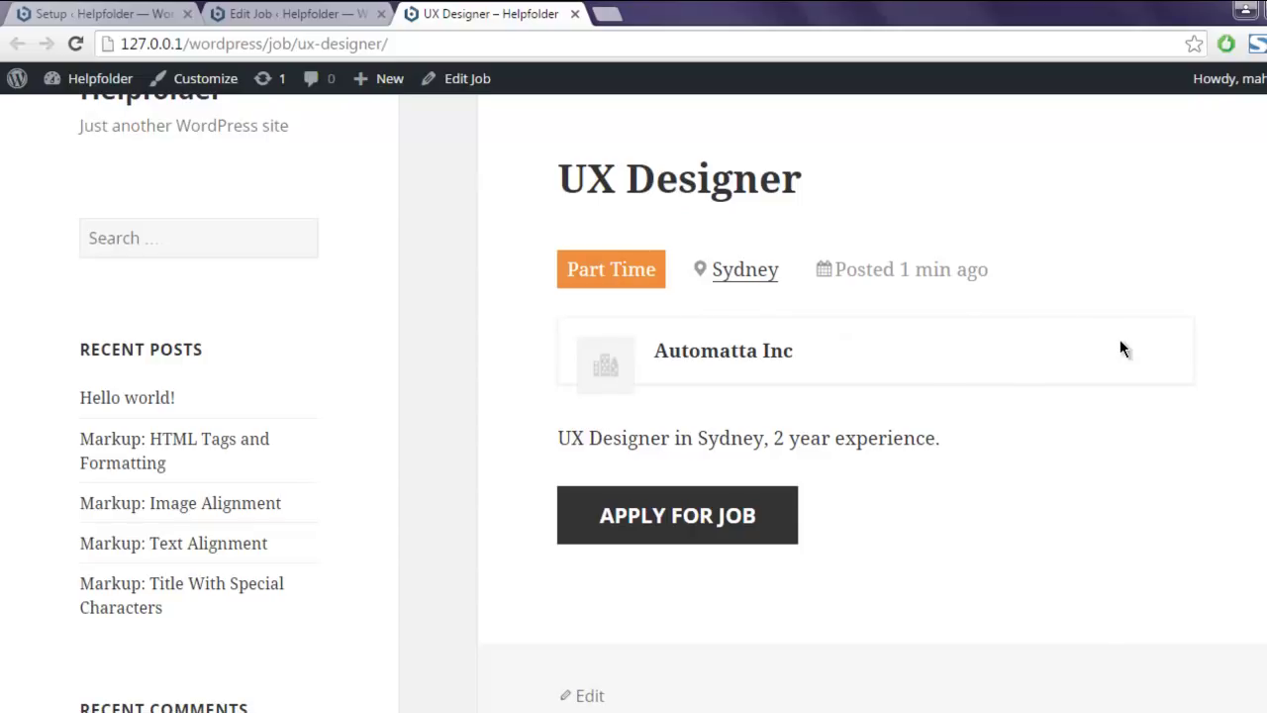
pyautogui.click(575, 14)
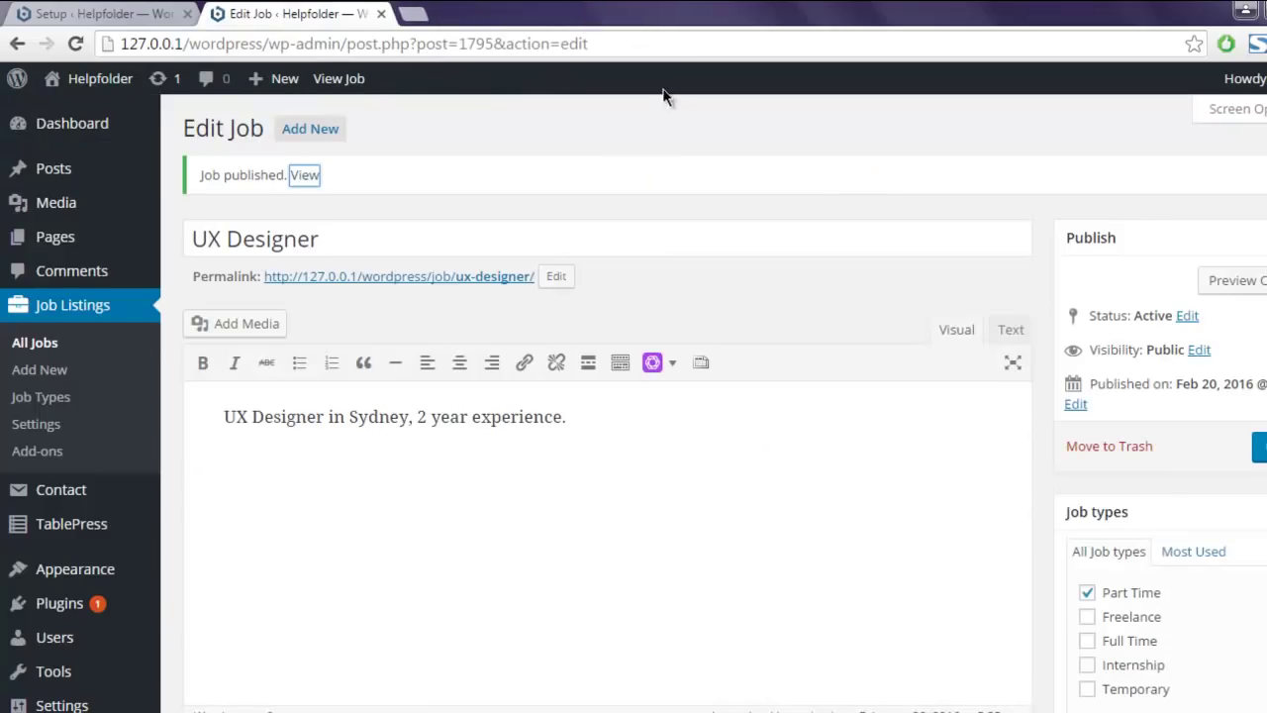
# - Open the job types page in a new tab and add a job type named Consulting
pyautogui.rightClick(69, 400)
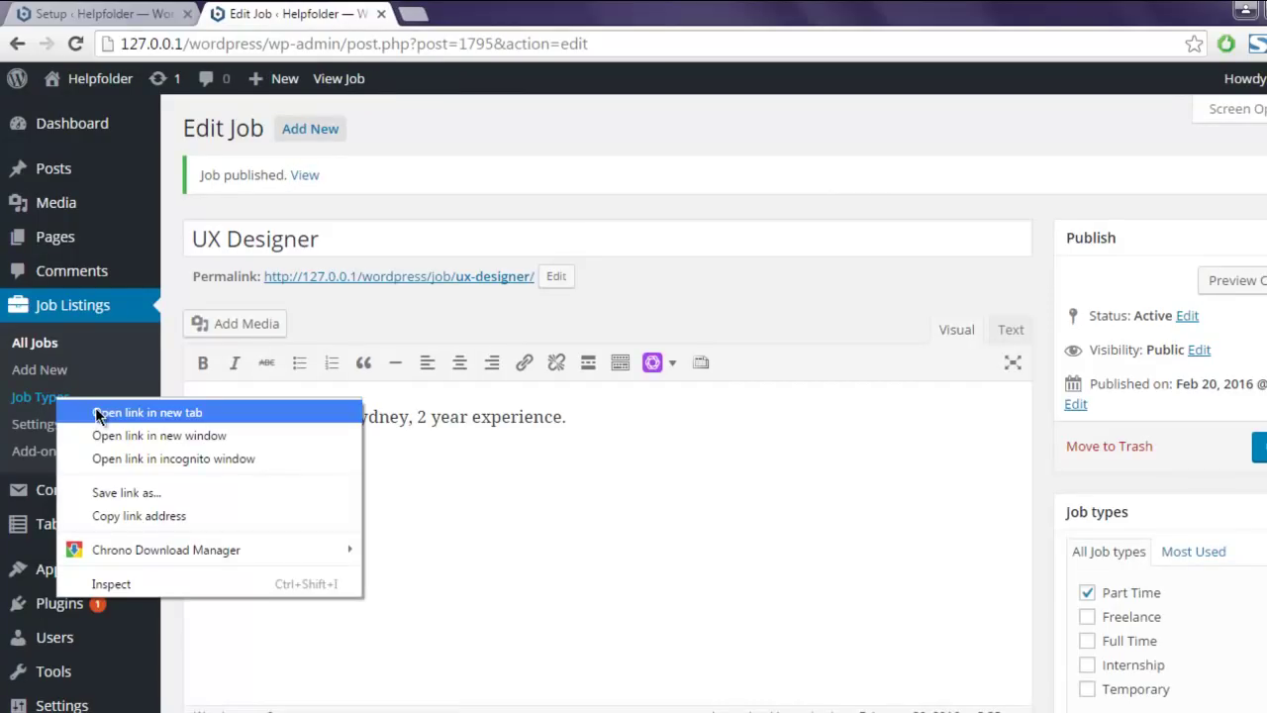
pyautogui.click(99, 412)
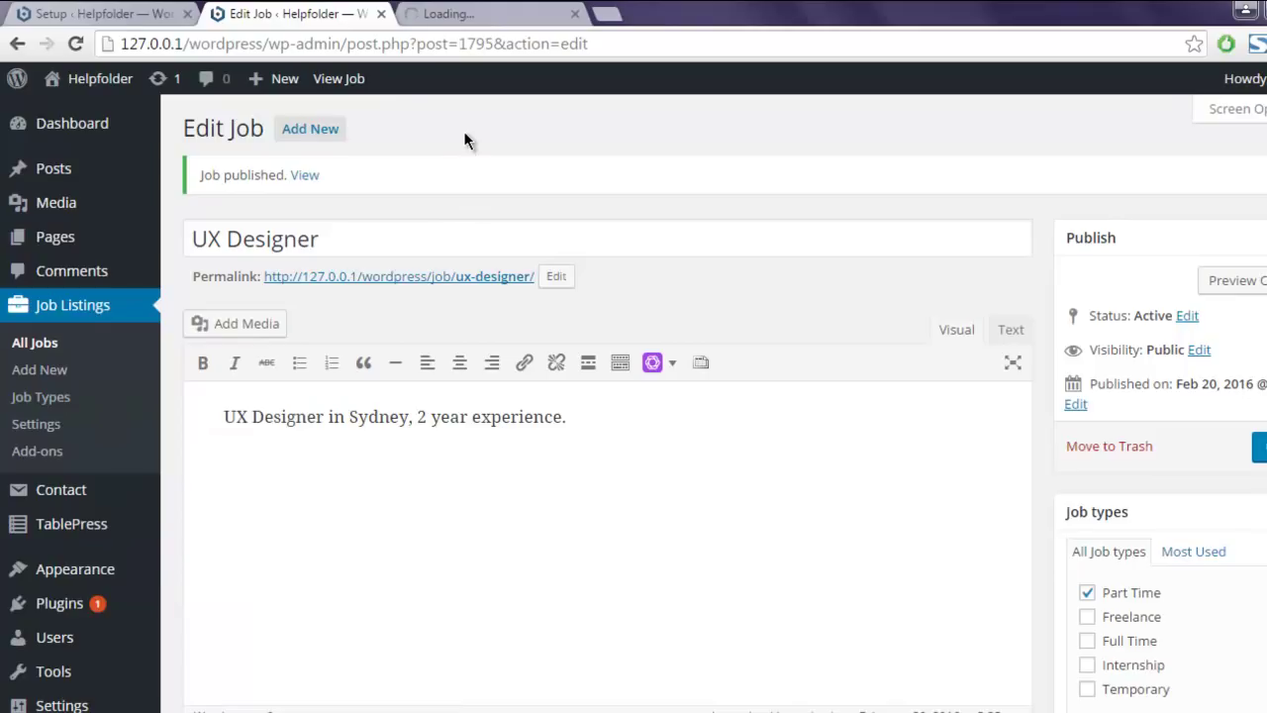
pyautogui.click(440, 13)
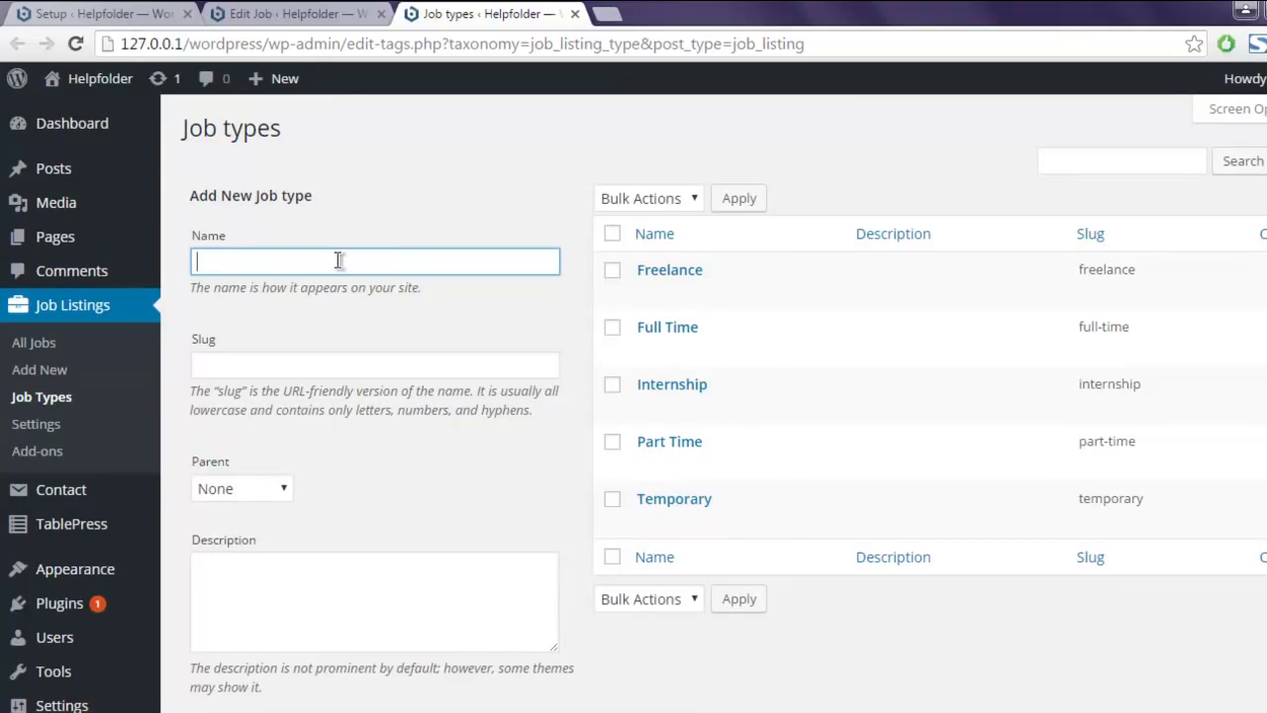
pyautogui.write('Consulting')
pyautogui.scroll(-1, 386, 263)
pyautogui.click(281, 630)
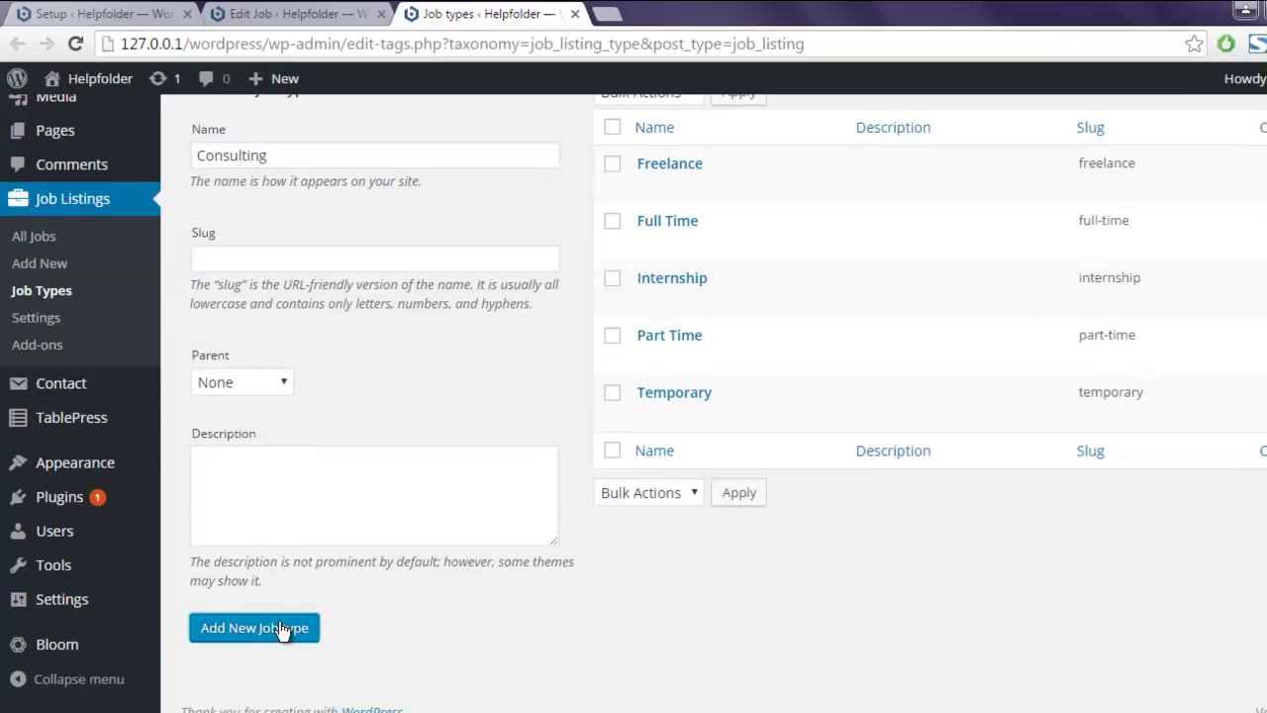
pyautogui.scroll(1, 440, 384)
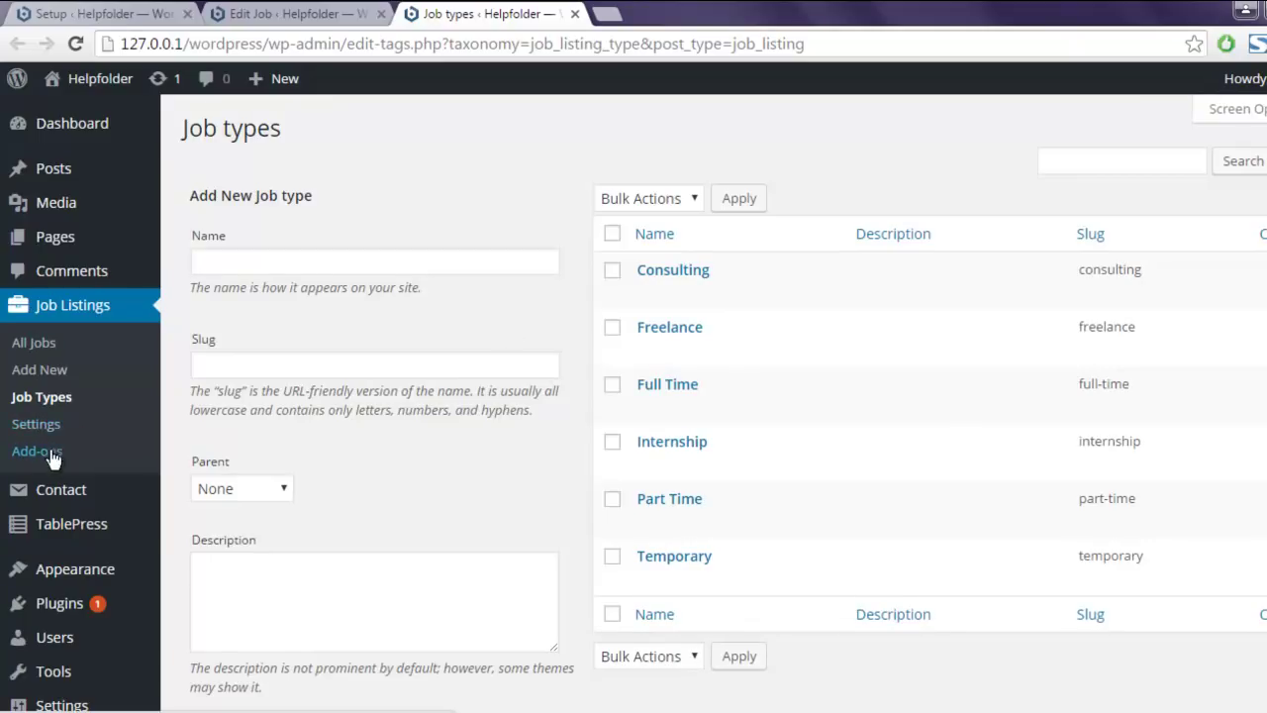
# - Review the plugin's job listing and job submission settings, including the account role and listing duration, without changing them
pyautogui.click(38, 425)
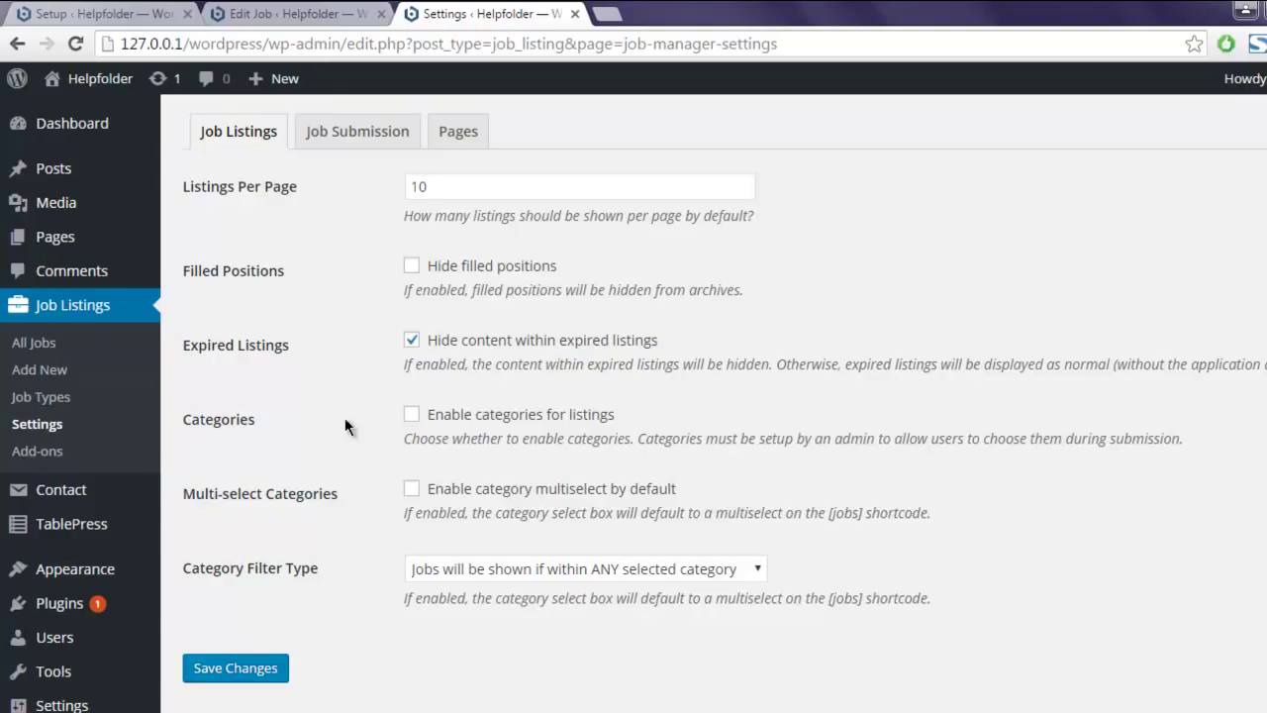
pyautogui.click(374, 136)
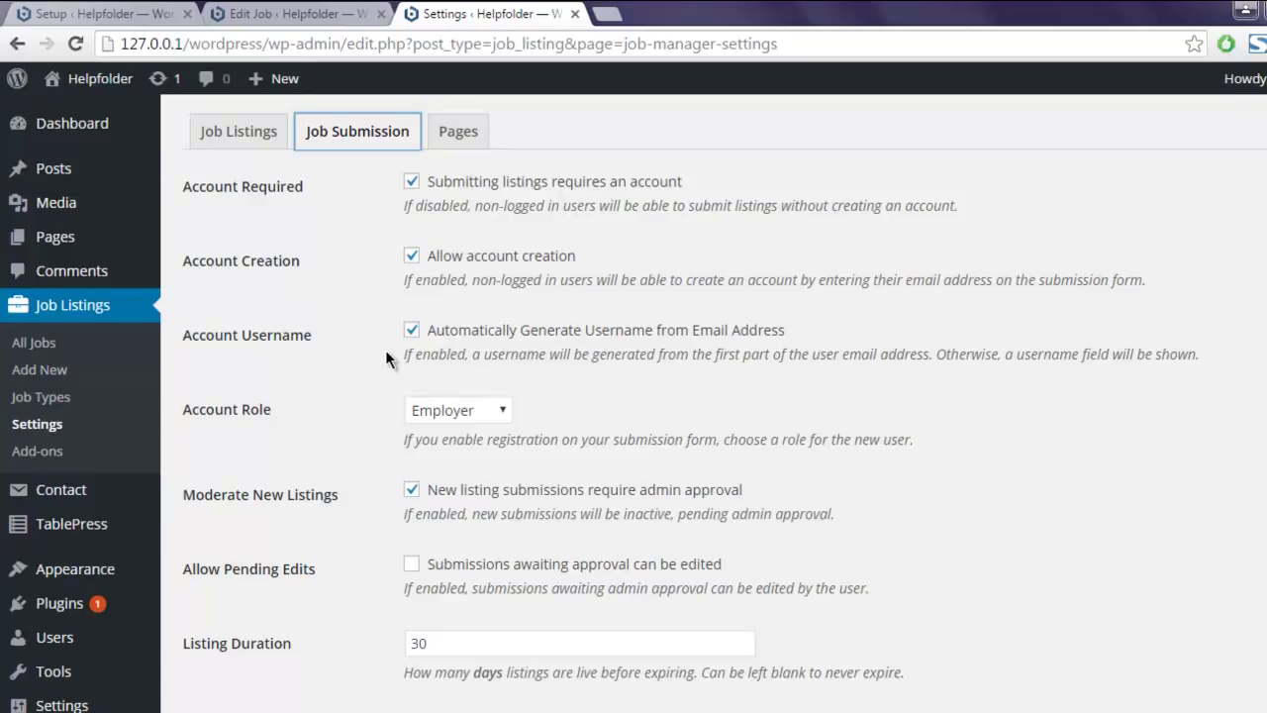
pyautogui.click(438, 410)
pyautogui.click(438, 410)
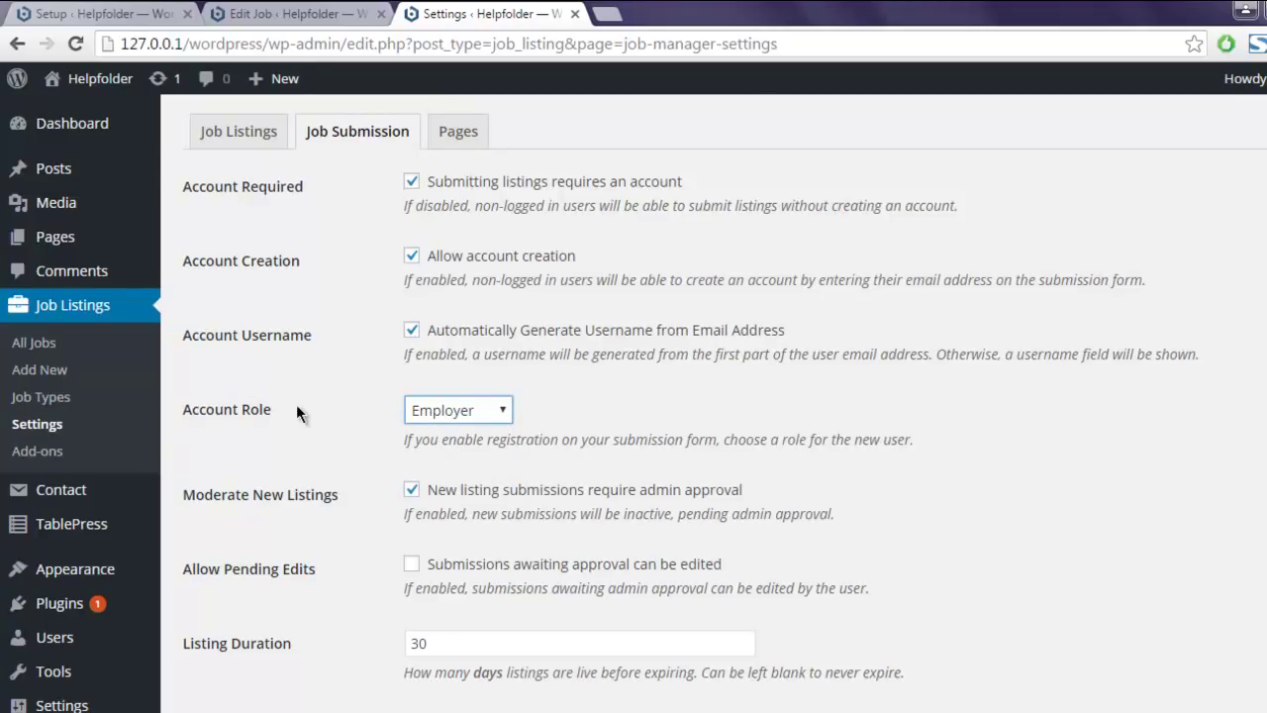
pyautogui.scroll(-3, 301, 396)
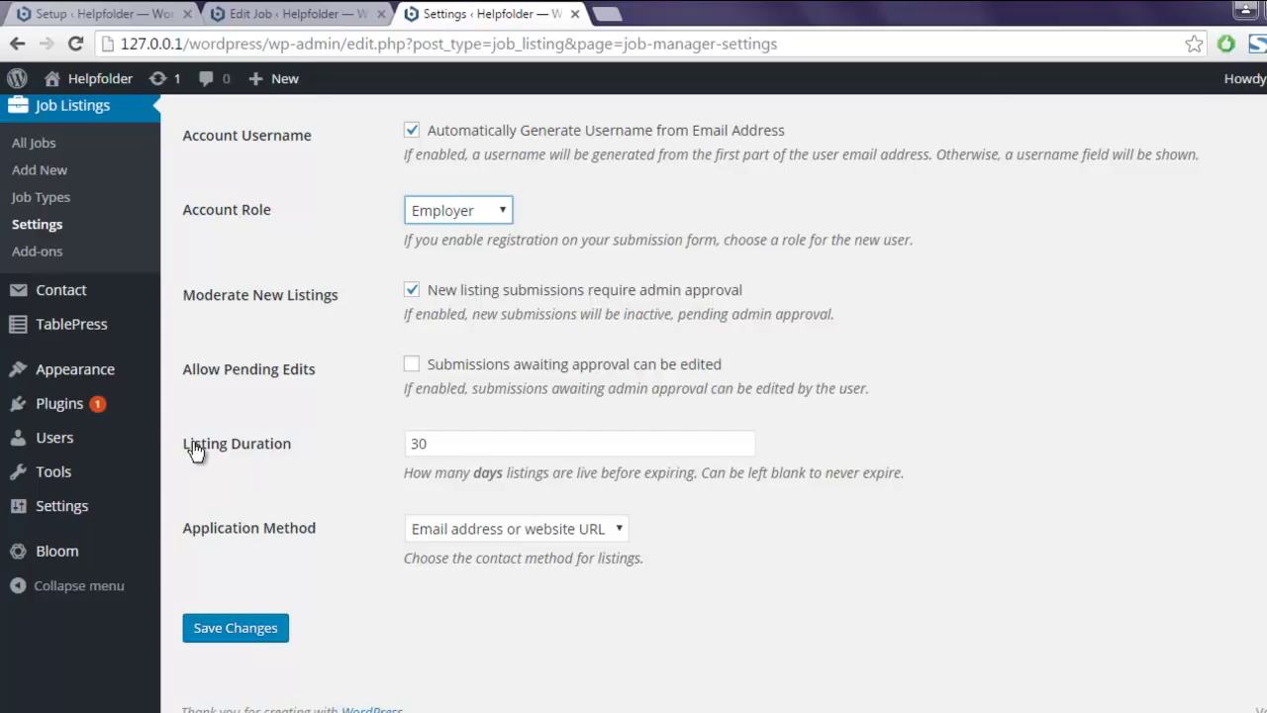
pyautogui.click(447, 444)
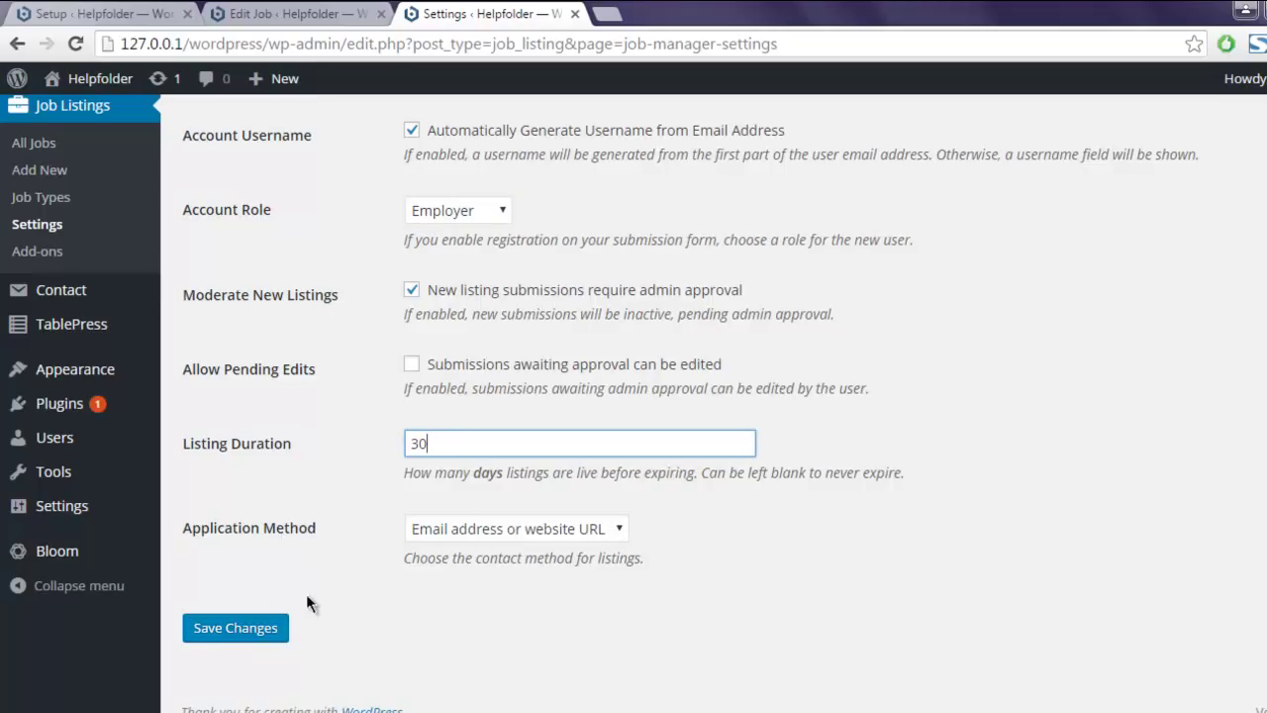
pyautogui.scroll(2, 310, 396)
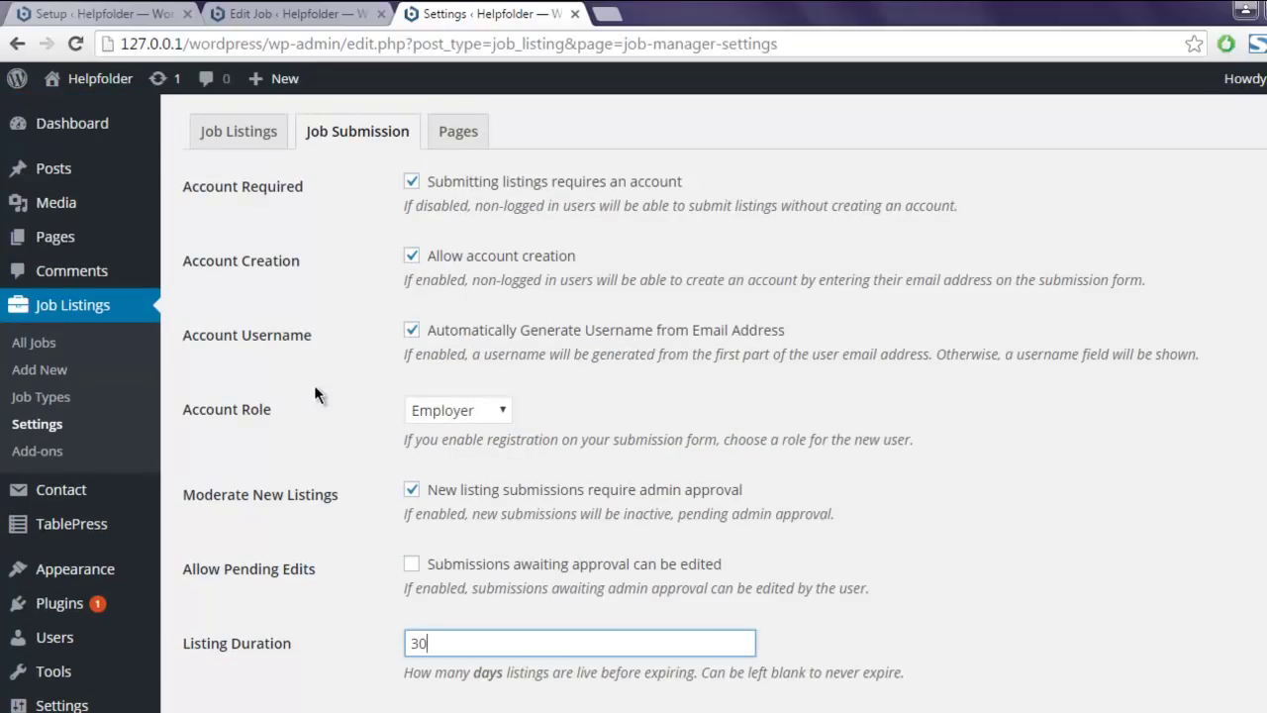
# - Check which pages are assigned to the submit job form, job dashboard and job listings
pyautogui.click(457, 136)
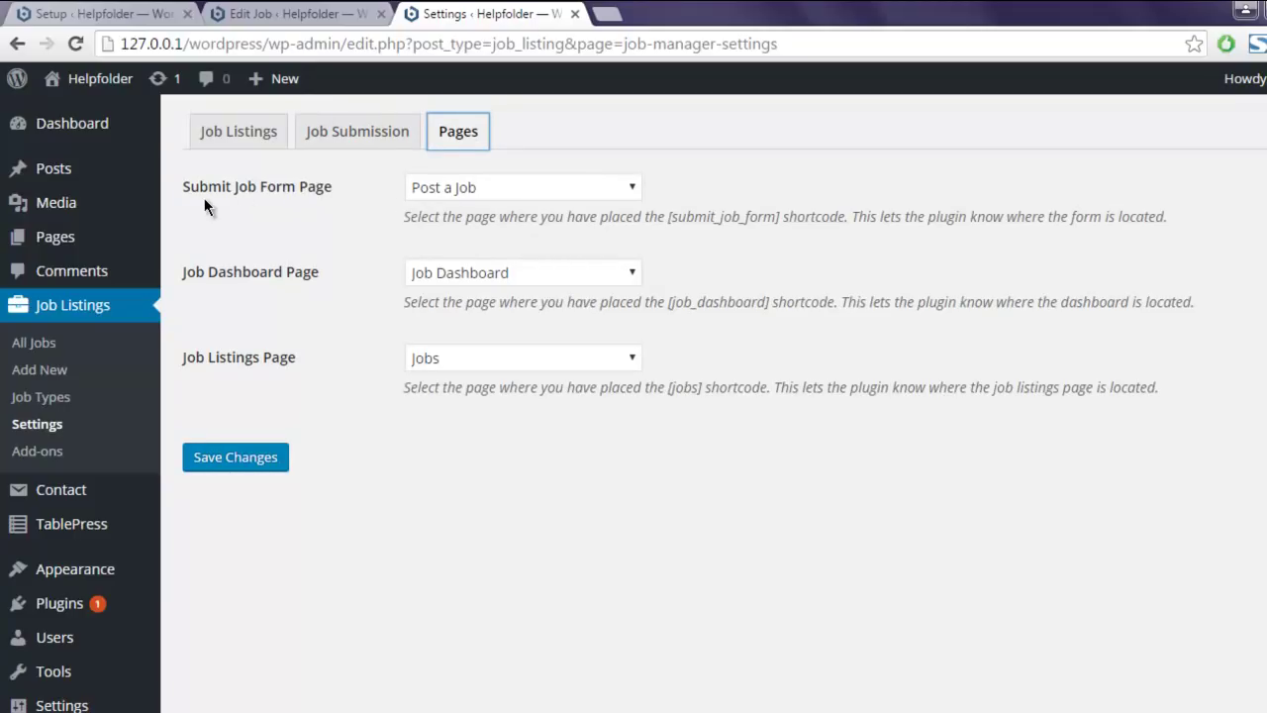
pyautogui.click(492, 186)
pyautogui.click(484, 190)
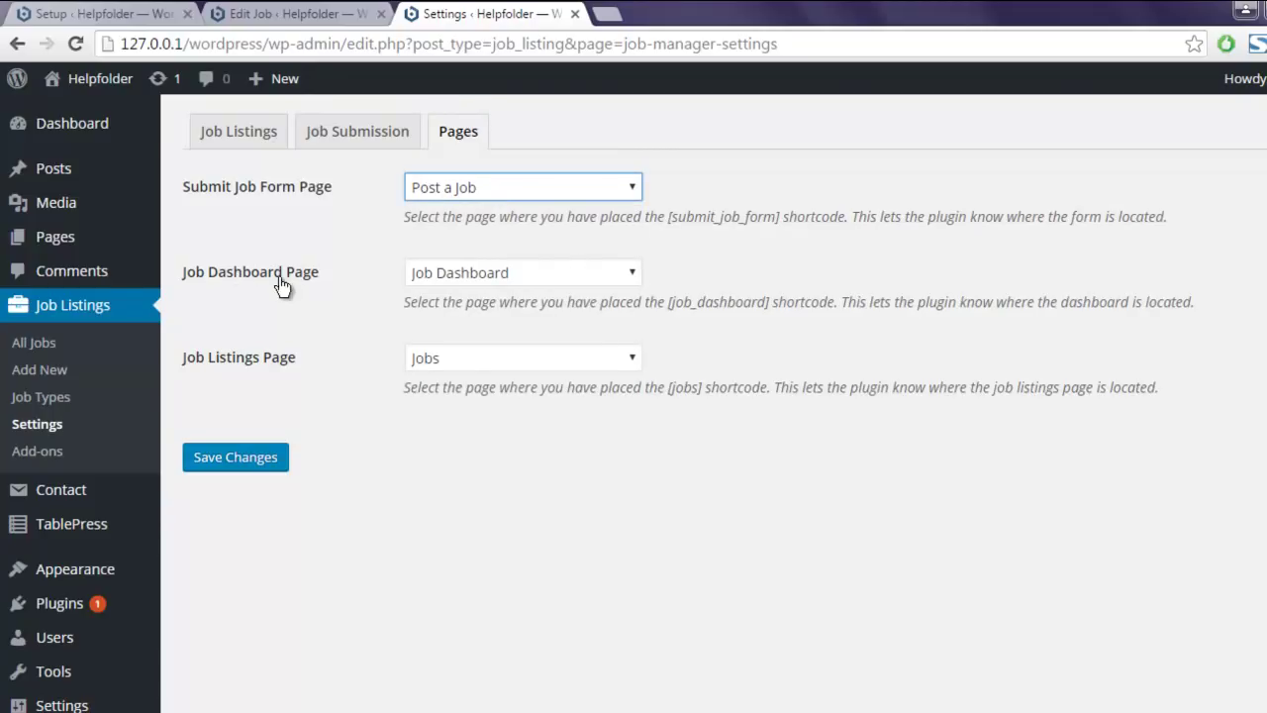
pyautogui.click(597, 273)
pyautogui.click(595, 273)
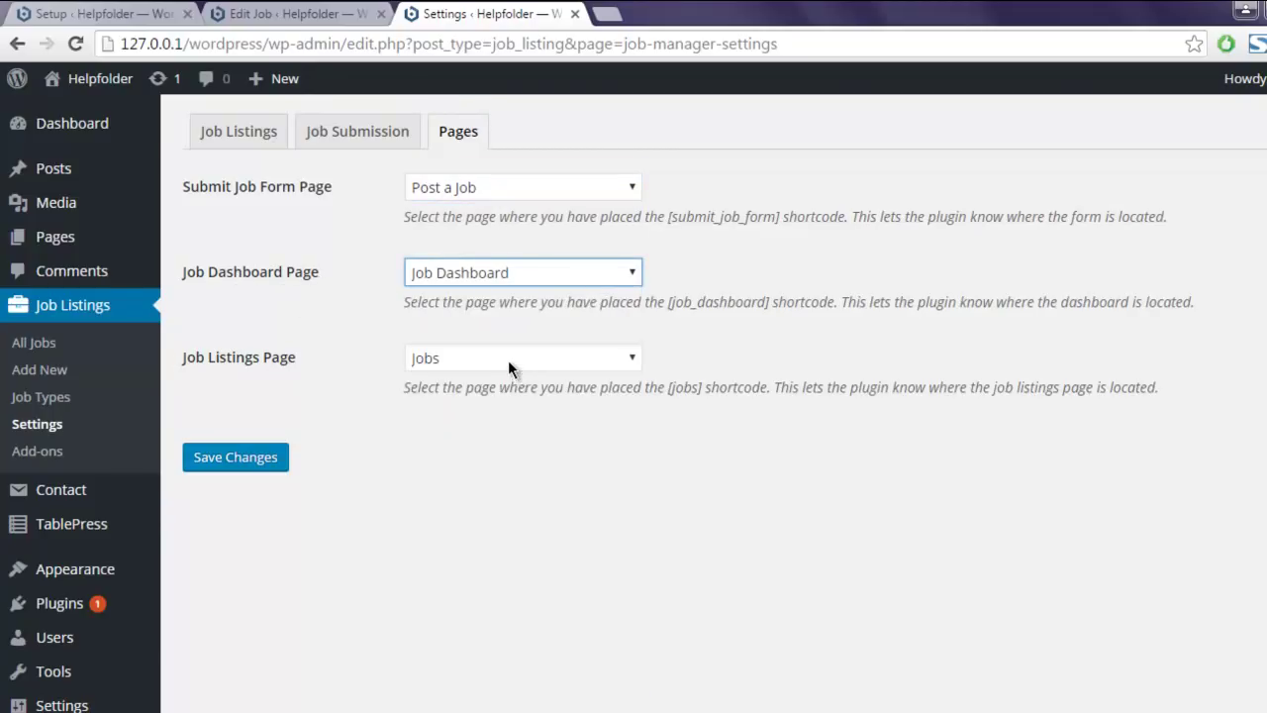
# - Go to the list of all site pages and view the Job Dashboard page in a new tab
pyautogui.moveTo(111, 238)
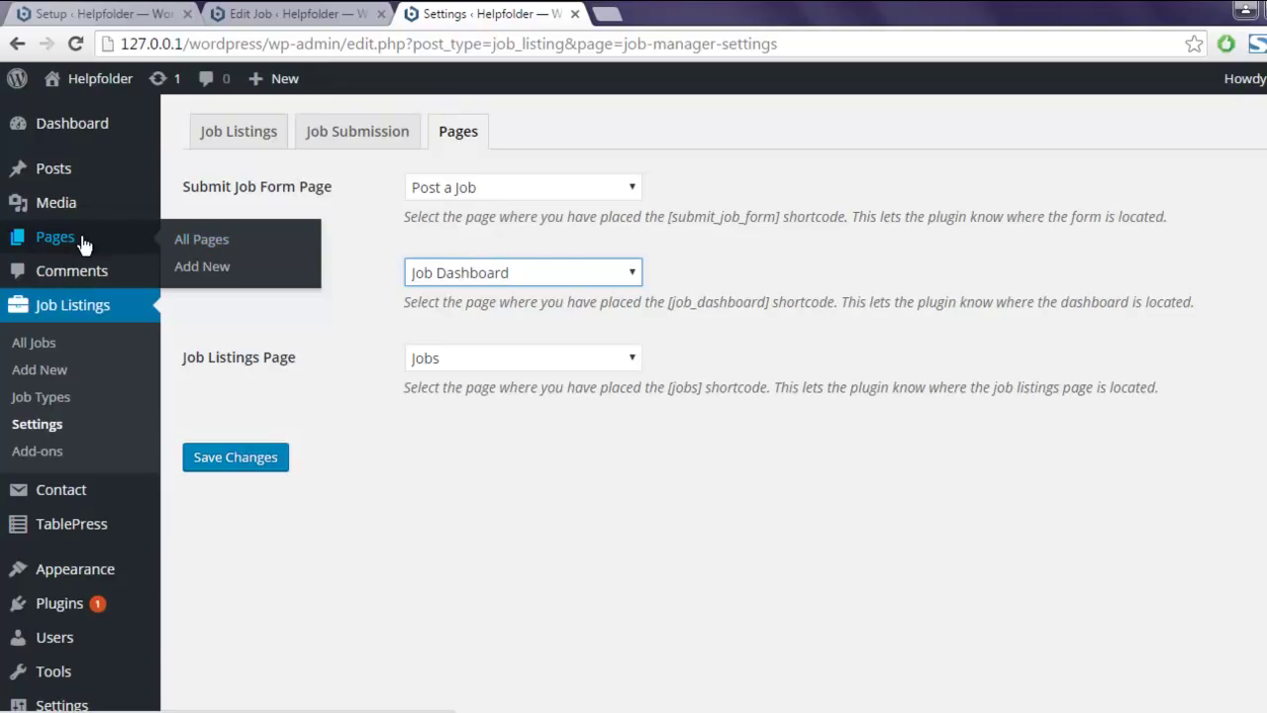
pyautogui.click(198, 241)
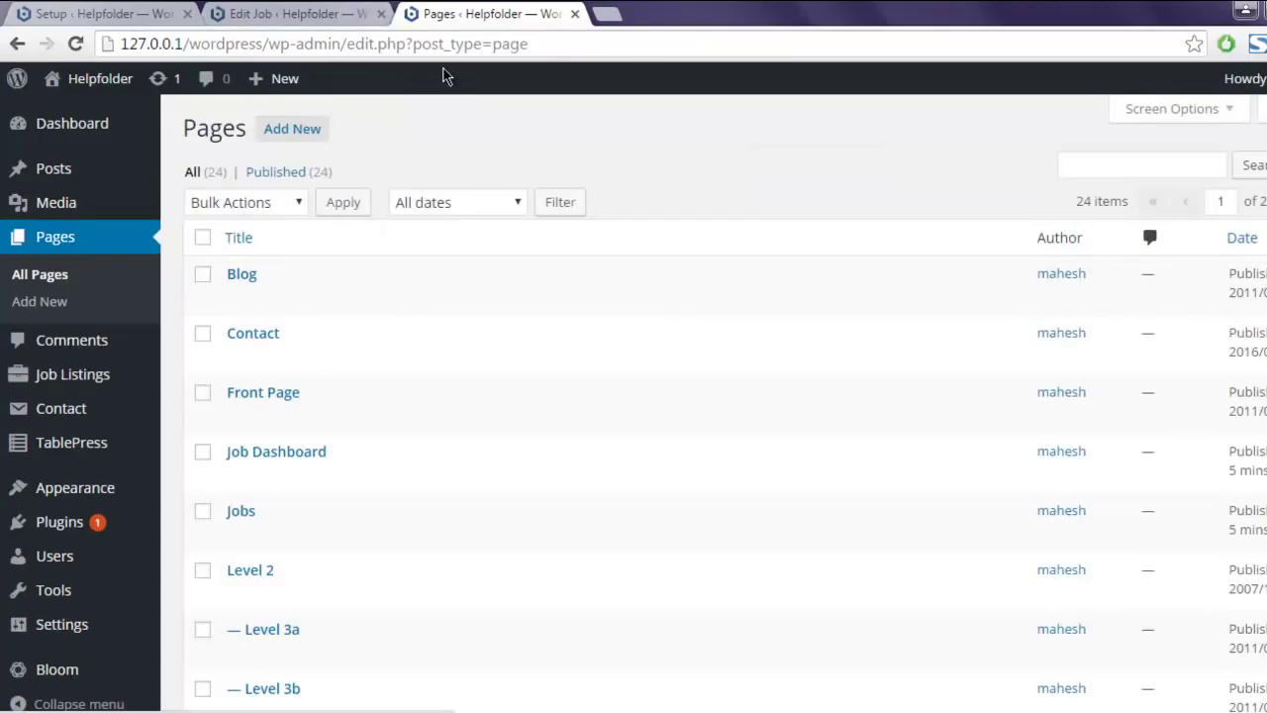
pyautogui.scroll(-2, 716, 188)
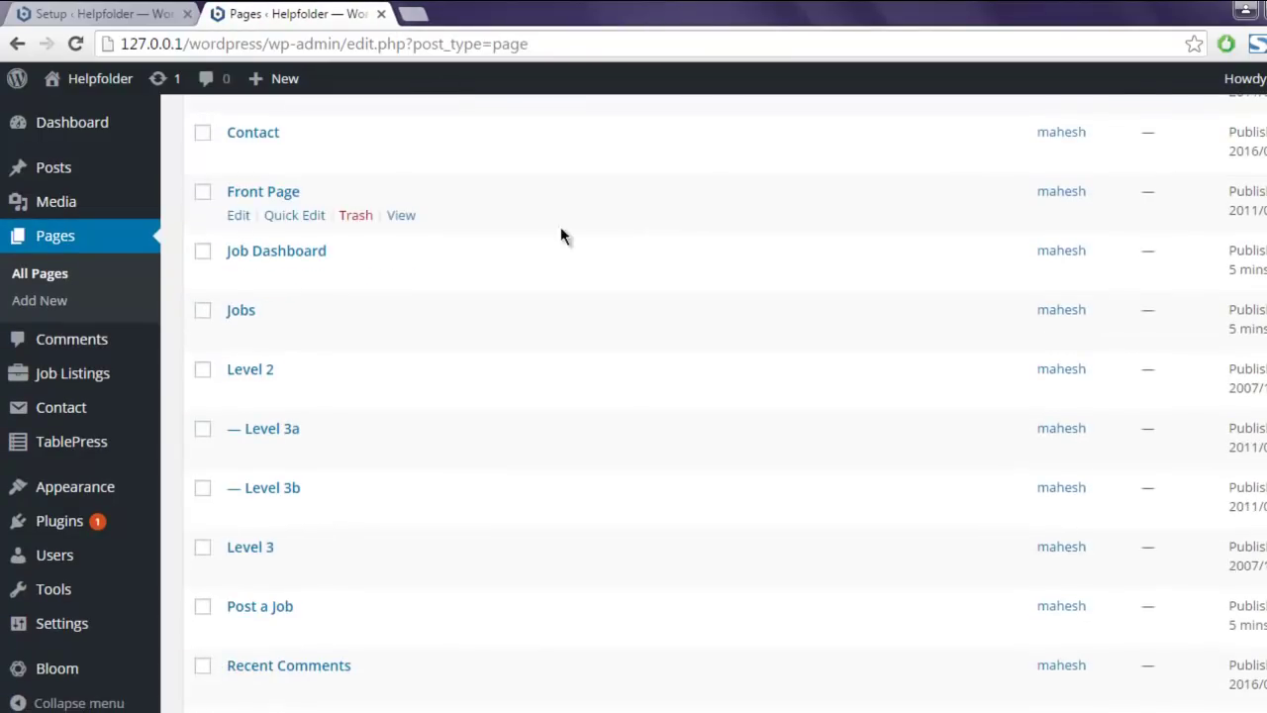
pyautogui.rightClick(401, 276)
pyautogui.click(416, 282)
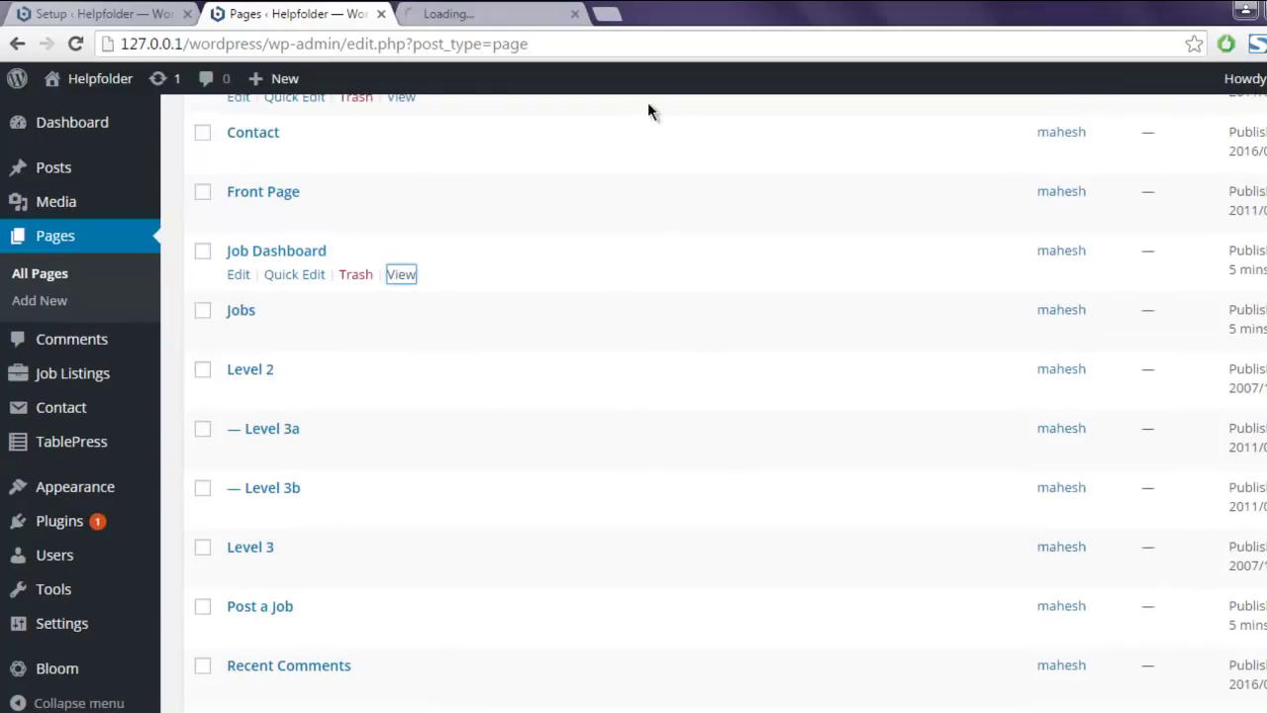
pyautogui.click(515, 11)
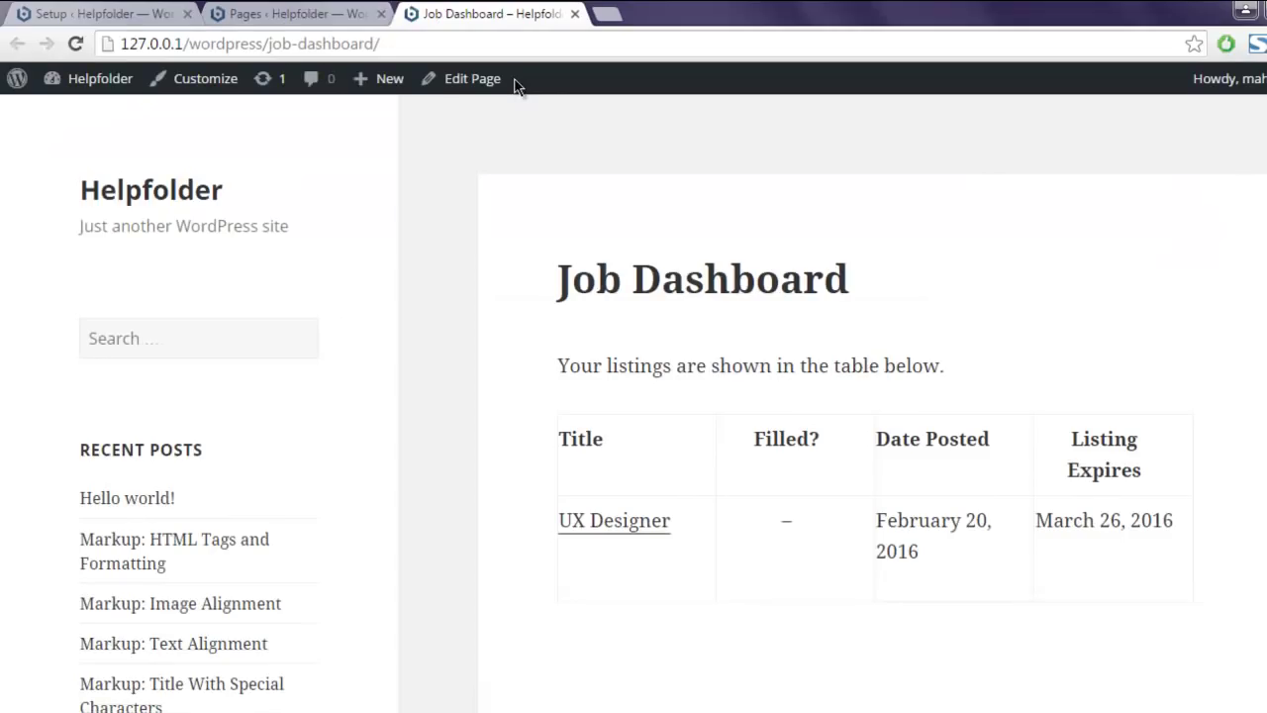
# - Examine the Job Dashboard's heading and its table of listings with title, filled, date posted and expiry columns, and close the page
pyautogui.scroll(-1, 453, 270)
pyautogui.moveTo(555, 178); pyautogui.dragTo(857, 172)
pyautogui.click(780, 252)
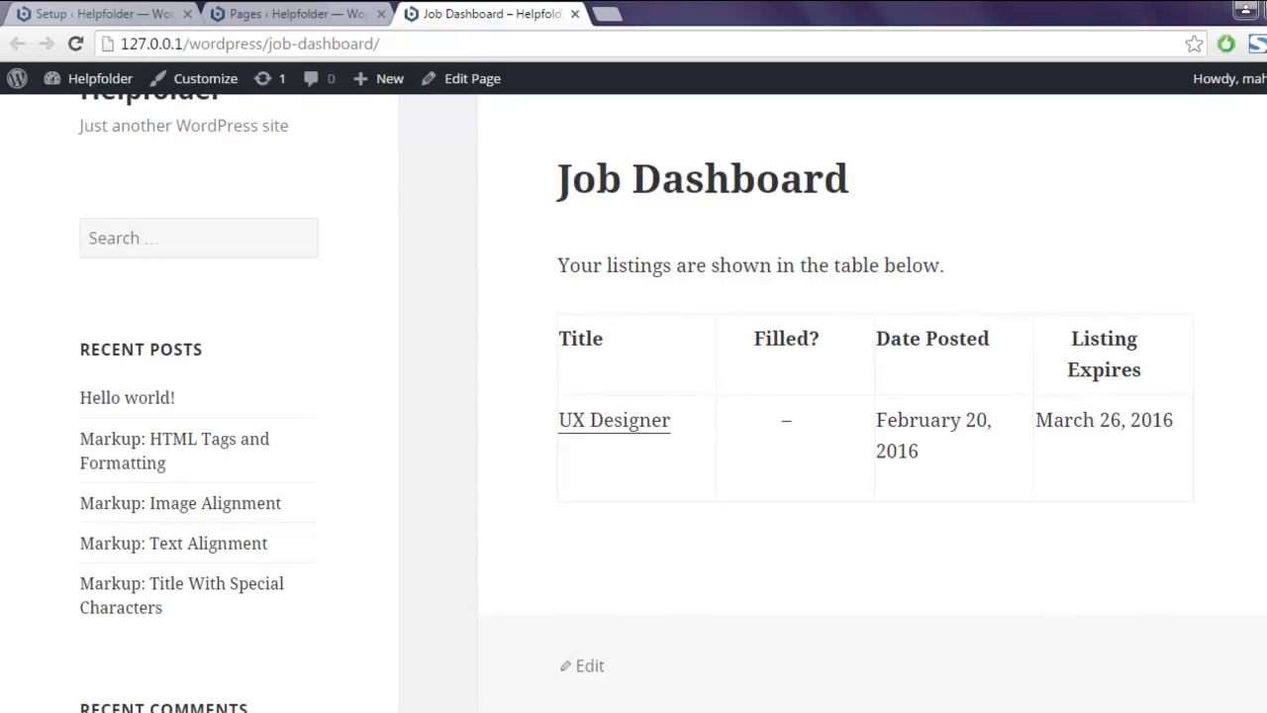
pyautogui.scroll(-3, 634, 482)
pyautogui.scroll(3, 633, 396)
pyautogui.moveTo(557, 331); pyautogui.dragTo(606, 336)
pyautogui.moveTo(736, 343); pyautogui.dragTo(1112, 346)
pyautogui.click(901, 334)
pyautogui.moveTo(1161, 384); pyautogui.dragTo(1058, 340)
pyautogui.click(1056, 339)
pyautogui.scroll(1, 537, 307)
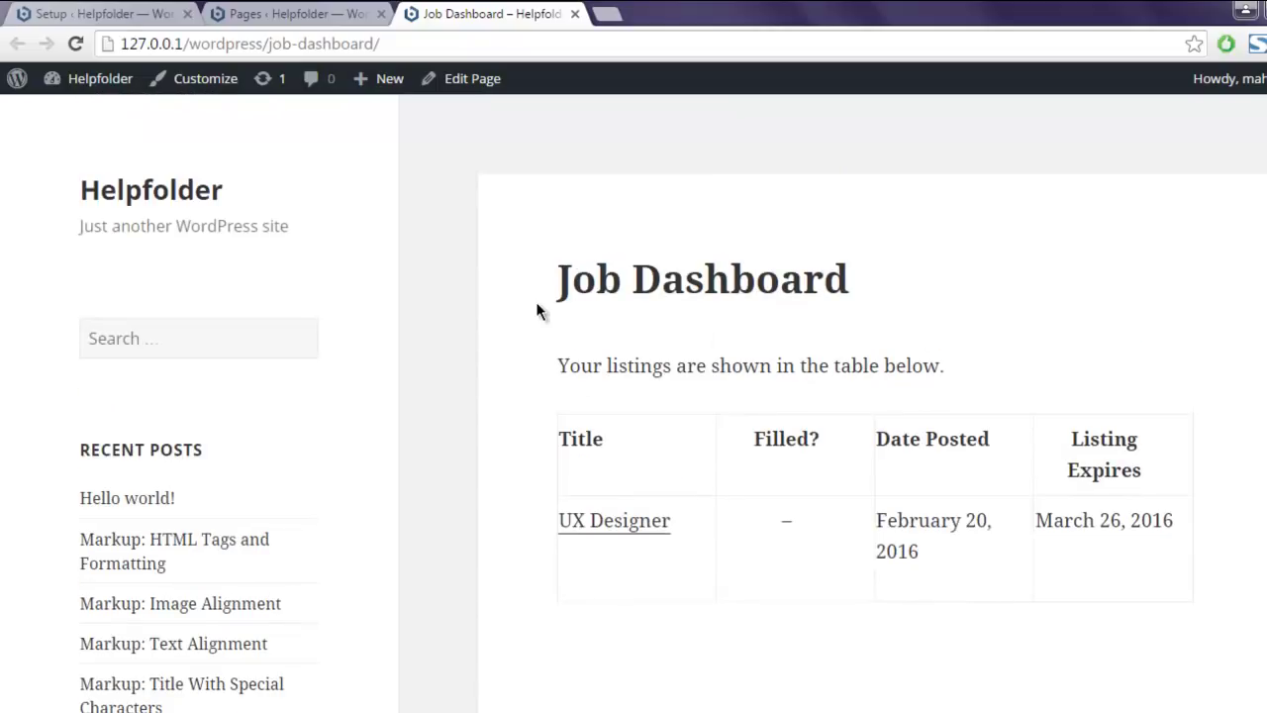
pyautogui.scroll(-4, 536, 310)
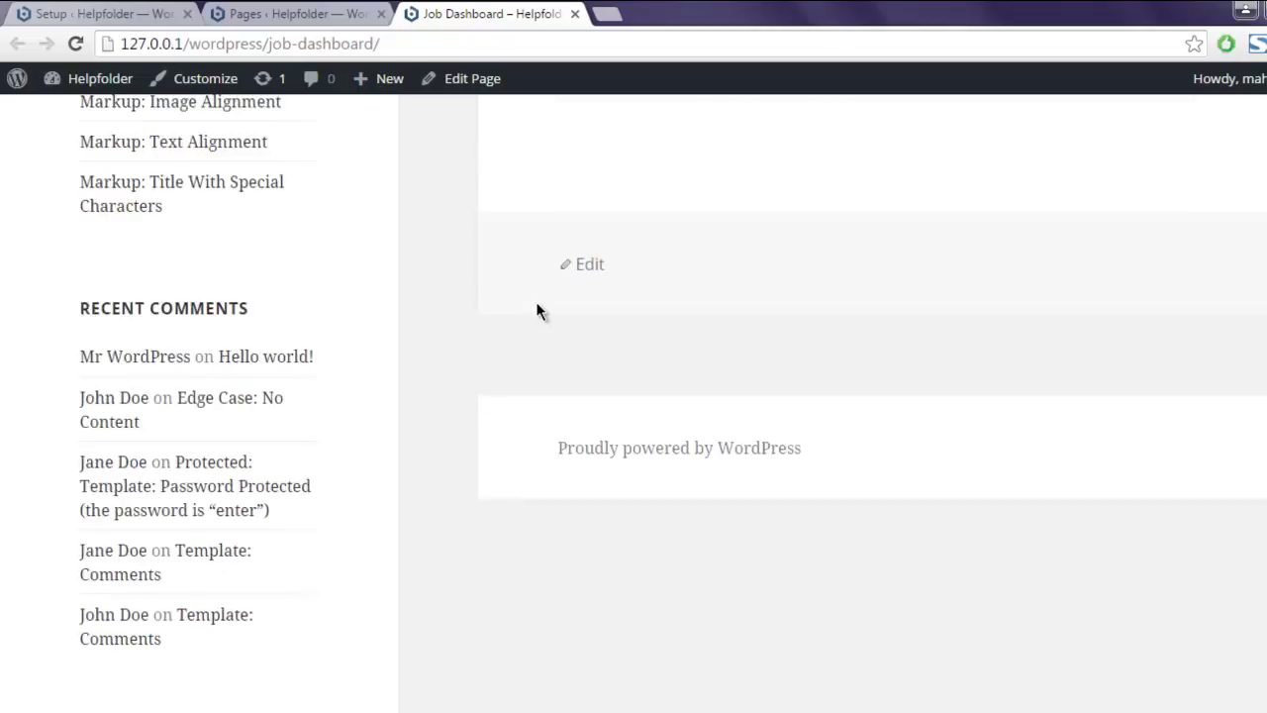
pyautogui.click(574, 14)
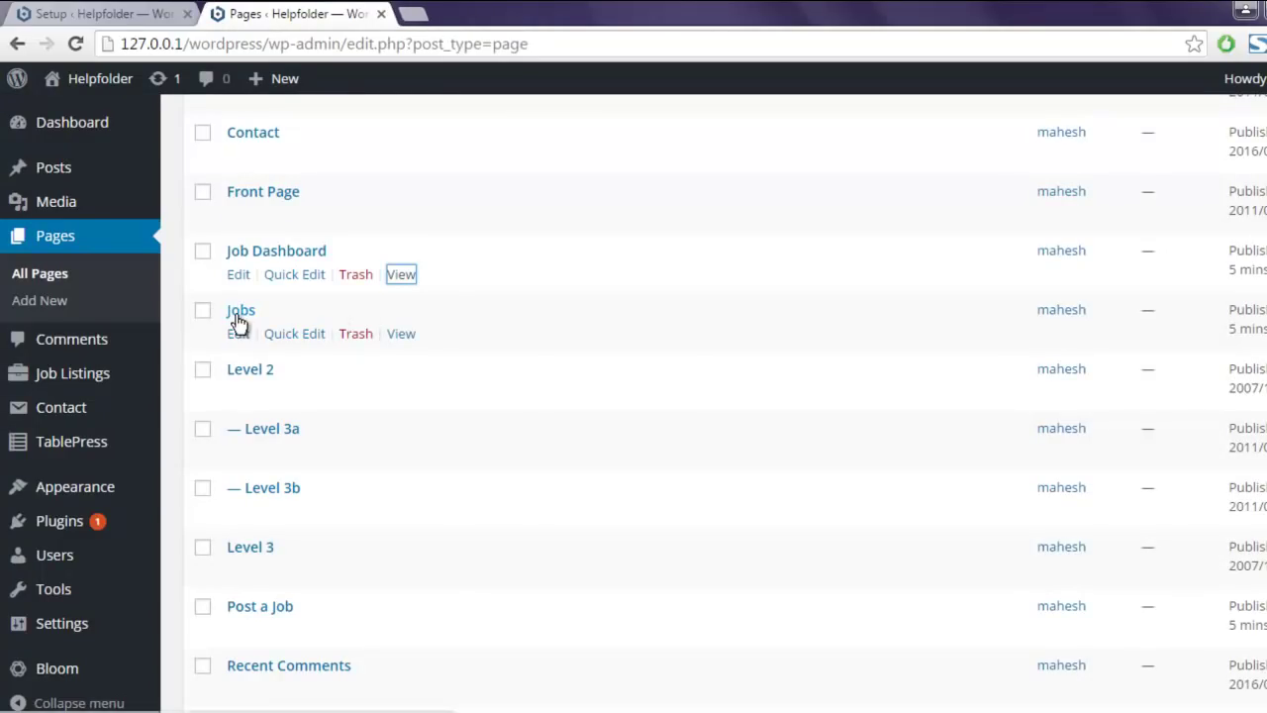
# - View the Jobs page in a new tab, examine its search fields, job type filters and listings, and close it
pyautogui.rightClick(404, 338)
pyautogui.click(465, 346)
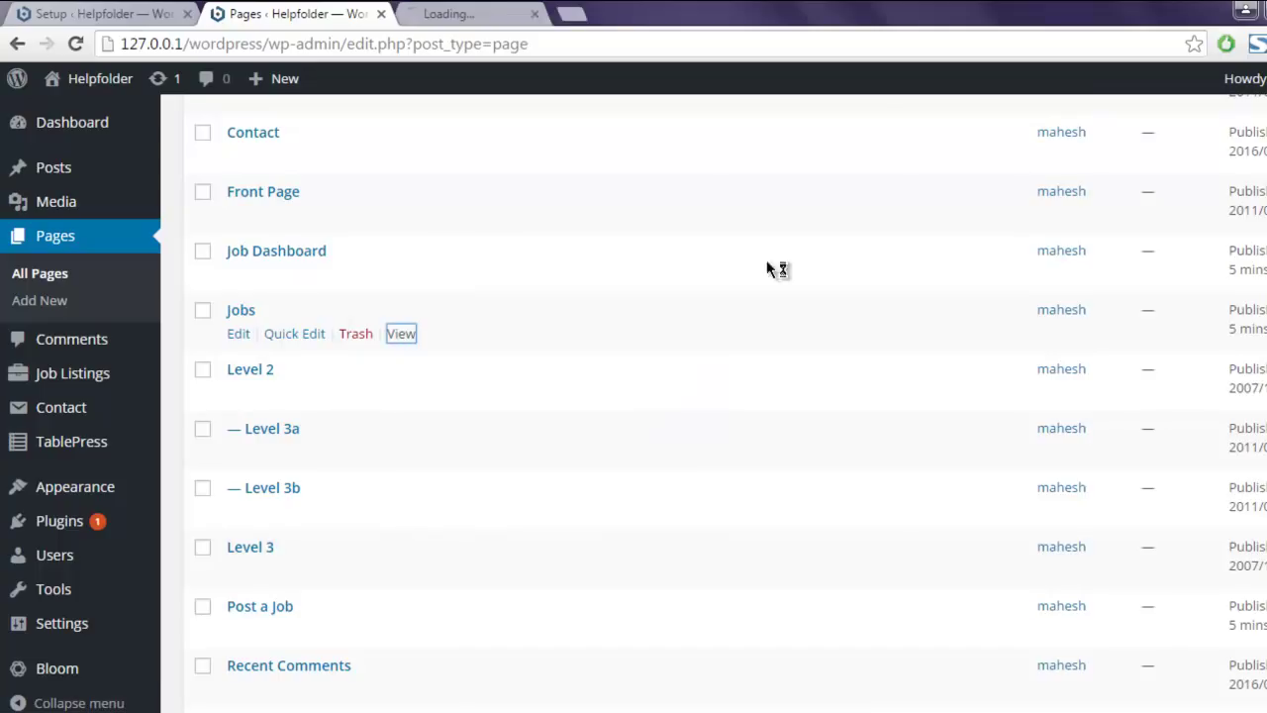
pyautogui.click(487, 14)
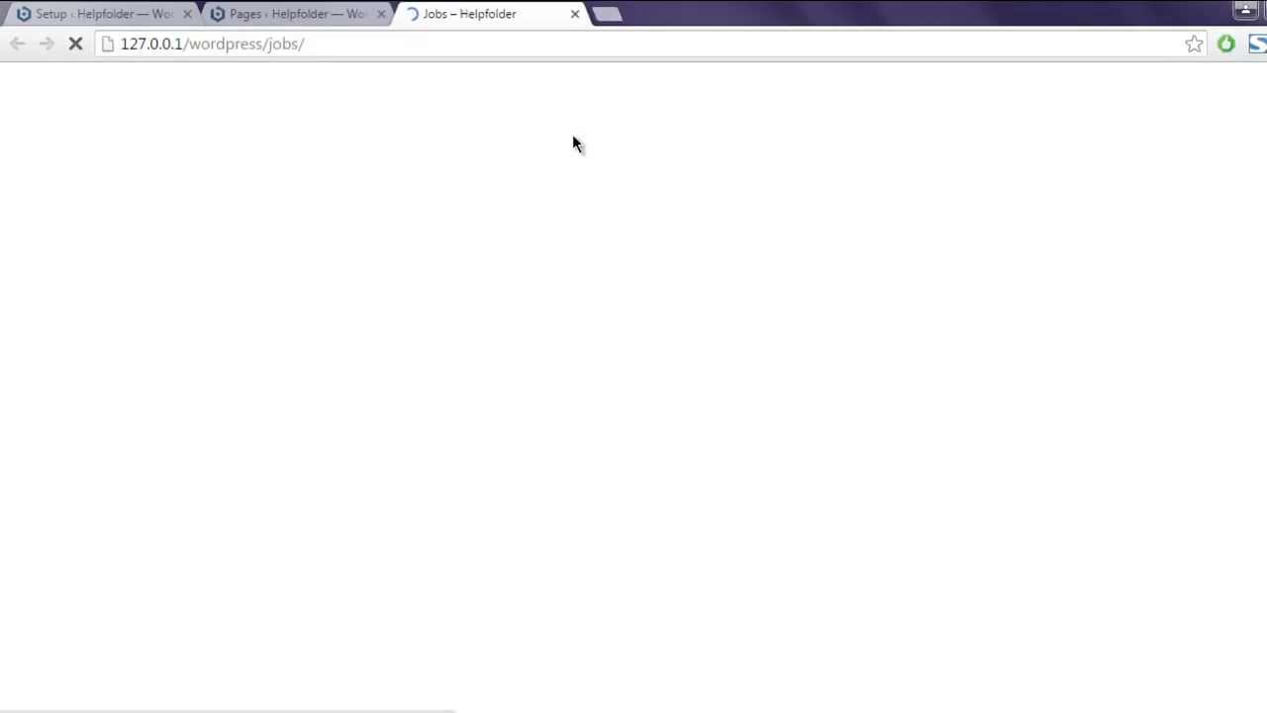
pyautogui.click(651, 387)
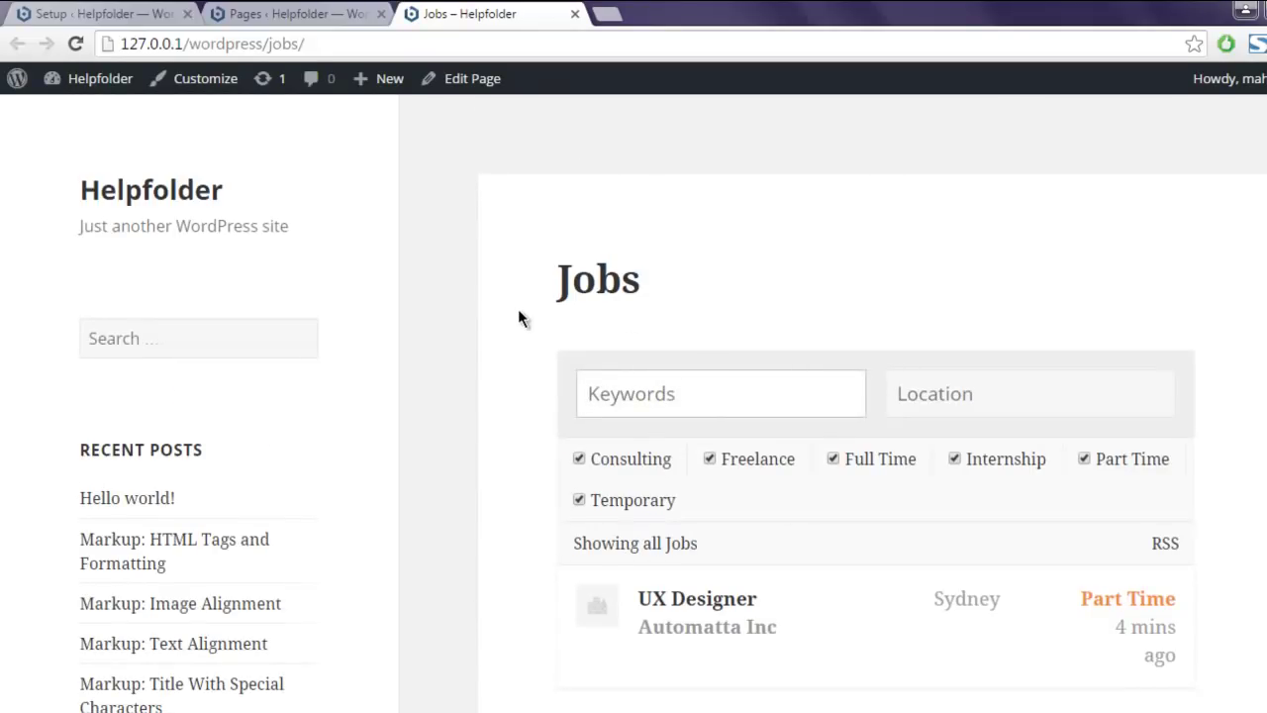
pyautogui.scroll(-1, 521, 317)
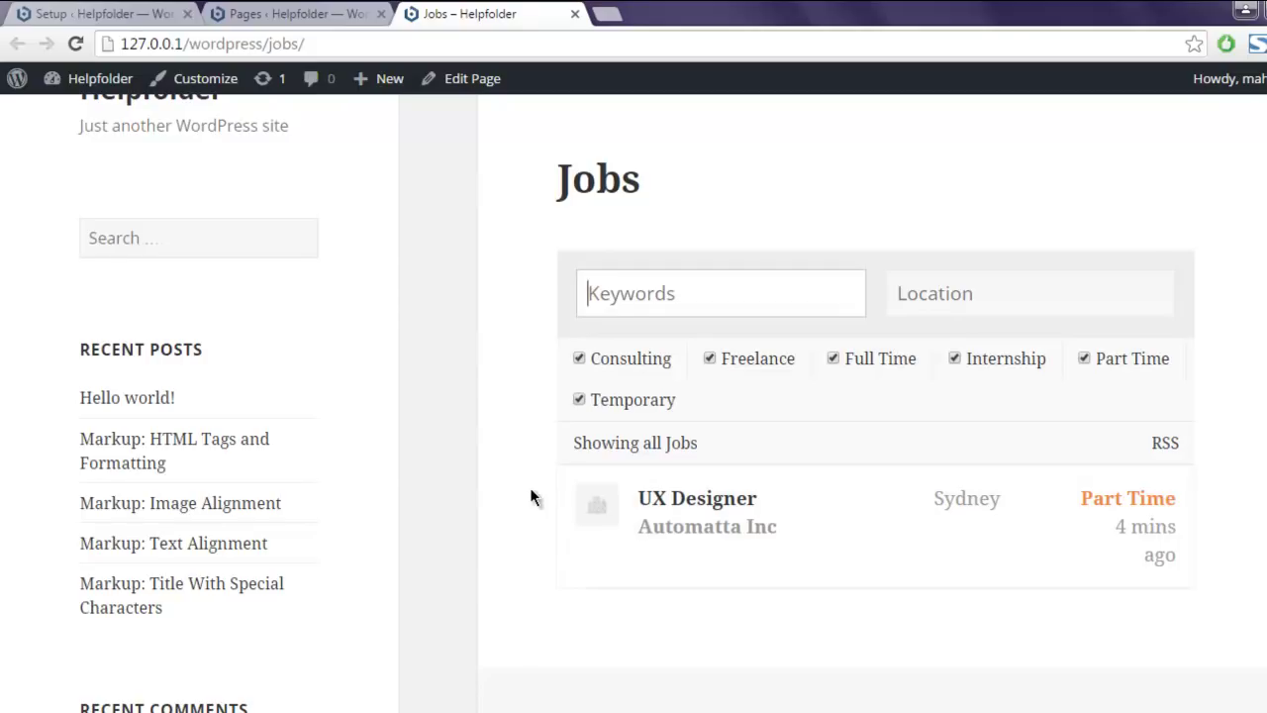
pyautogui.scroll(-4, 530, 485)
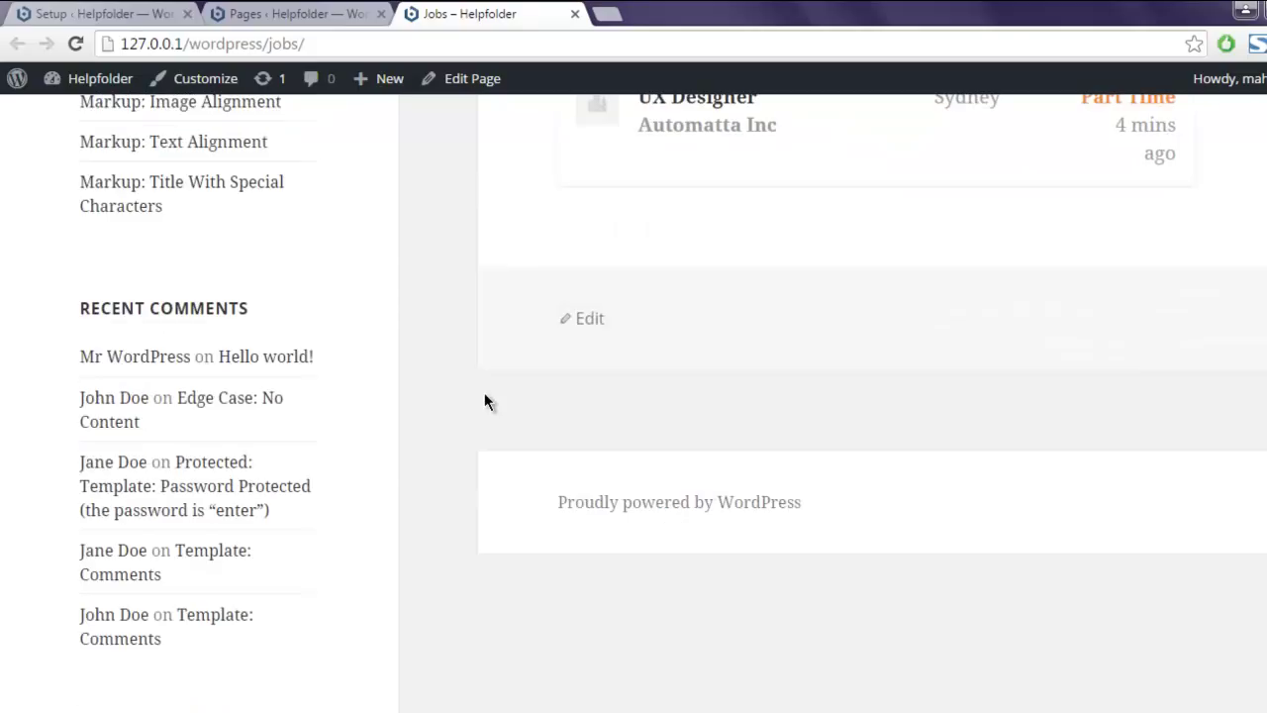
pyautogui.scroll(5, 484, 398)
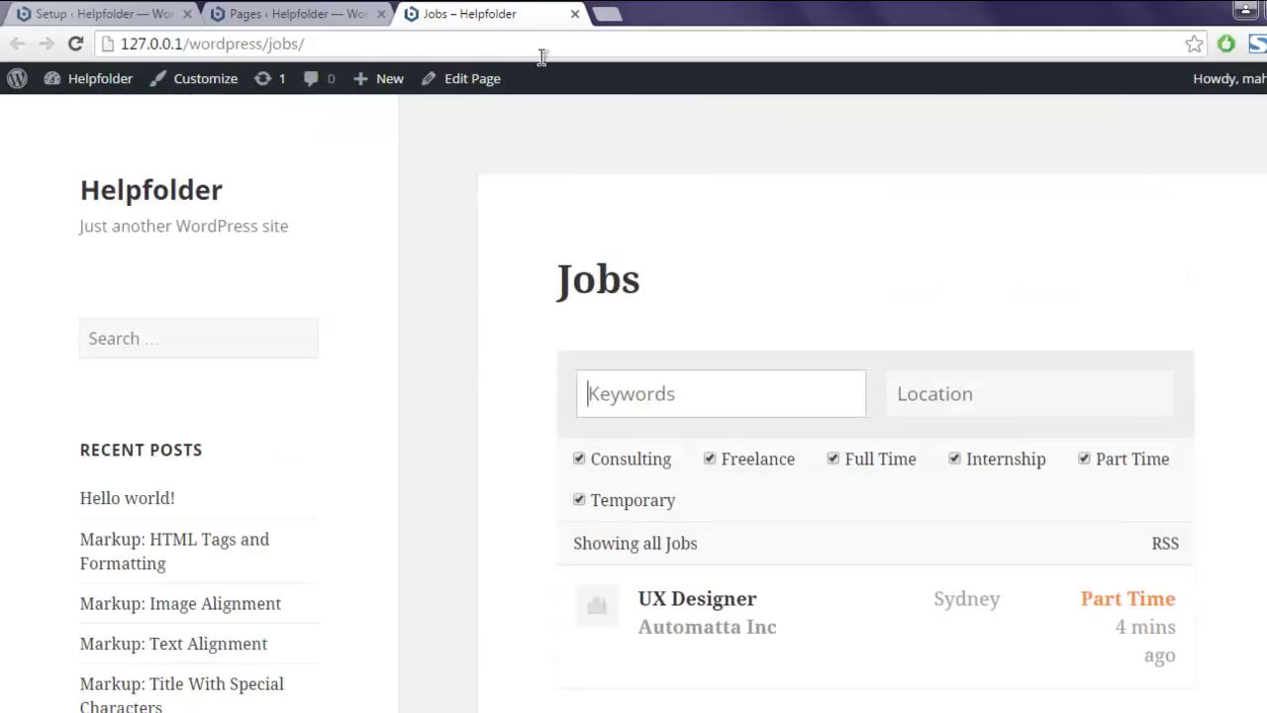
pyautogui.click(578, 15)
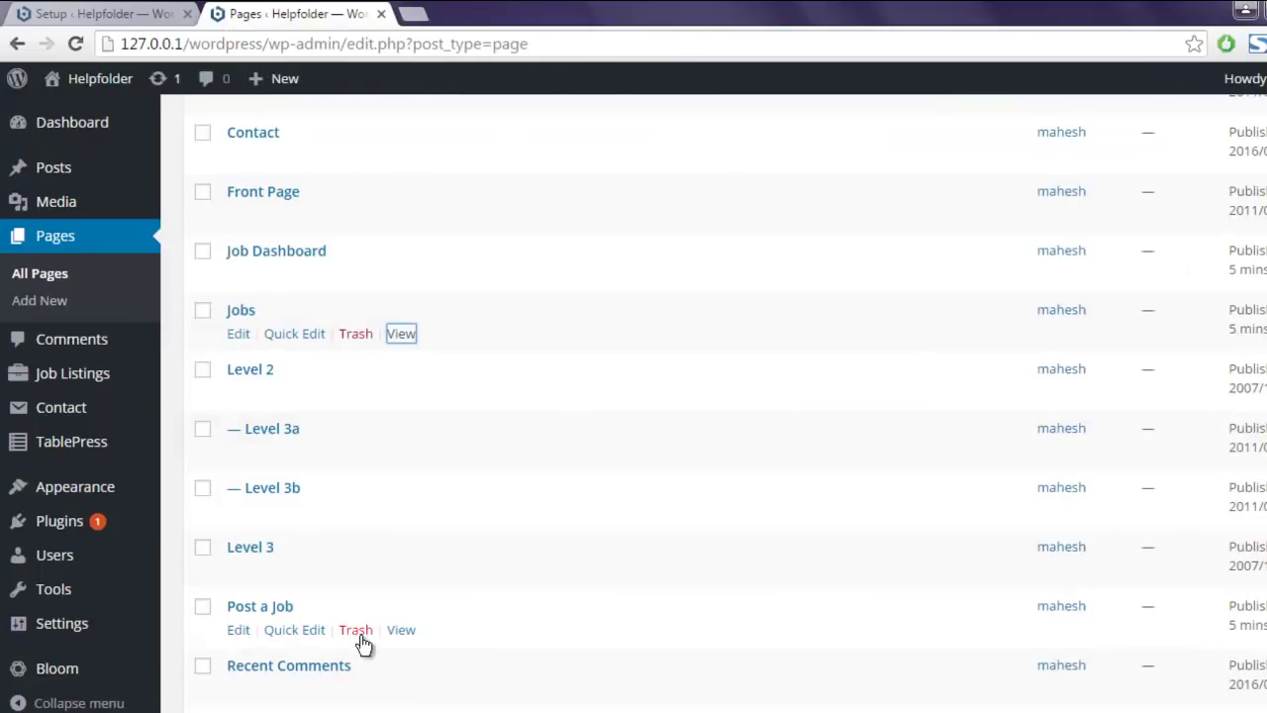
# - View the Post a Job page in a new tab and examine its account, job title, location and job type fields
pyautogui.rightClick(401, 631)
pyautogui.click(456, 521)
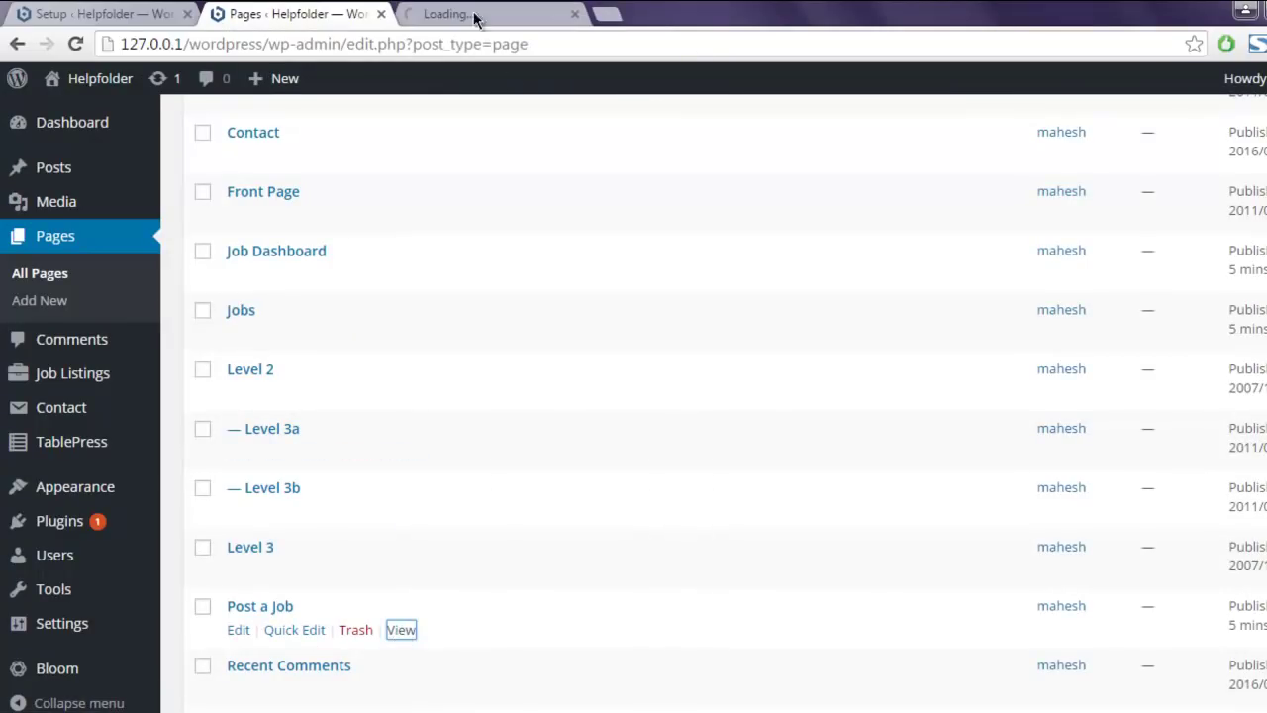
pyautogui.click(473, 16)
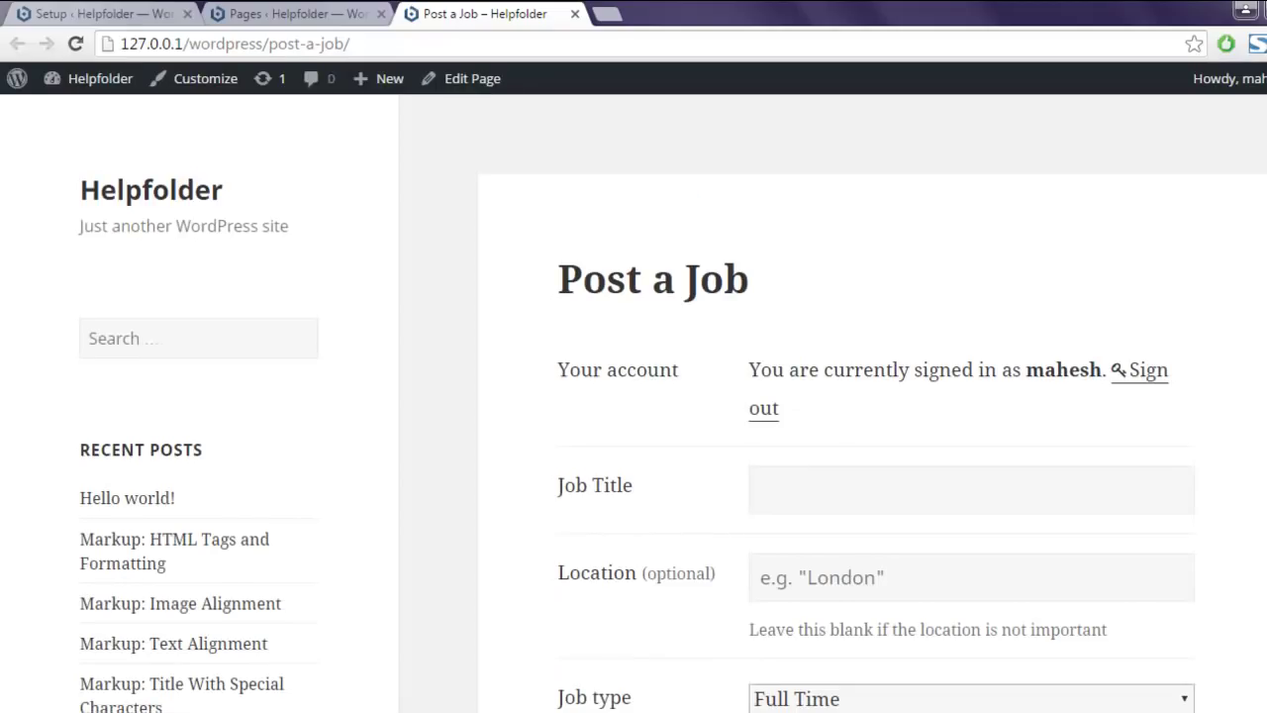
pyautogui.scroll(-1, 634, 396)
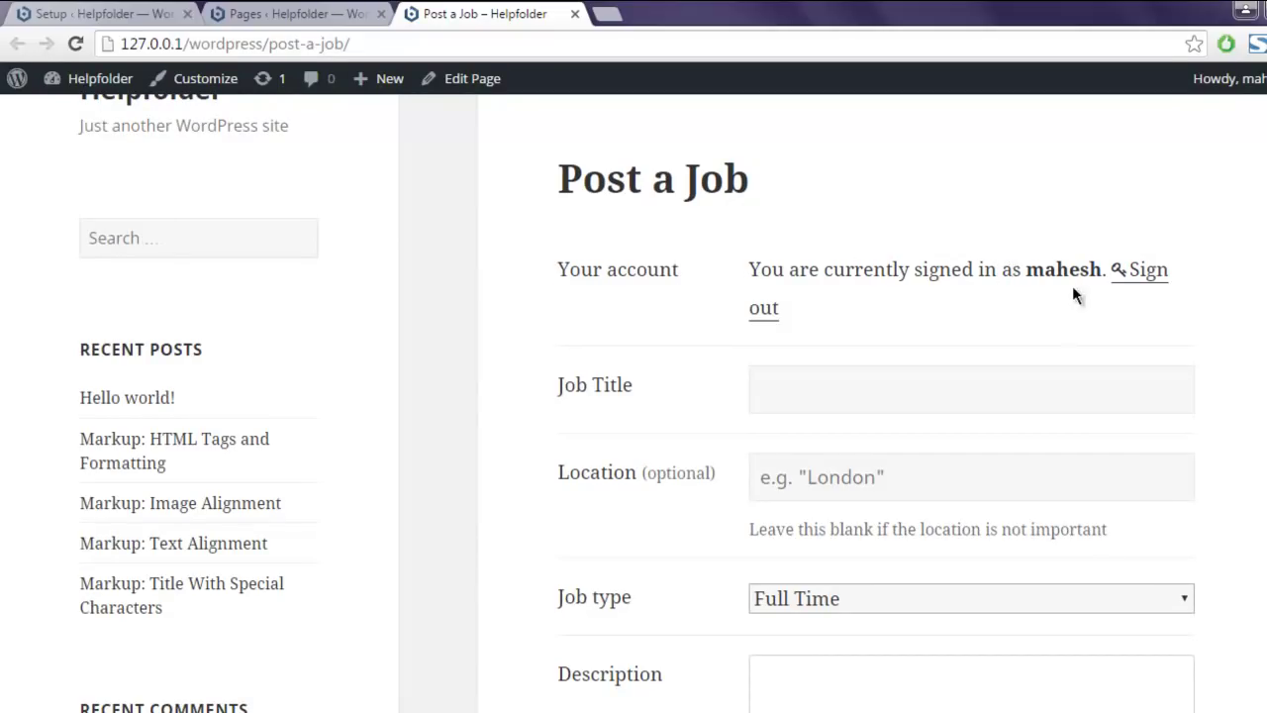
pyautogui.click(761, 381)
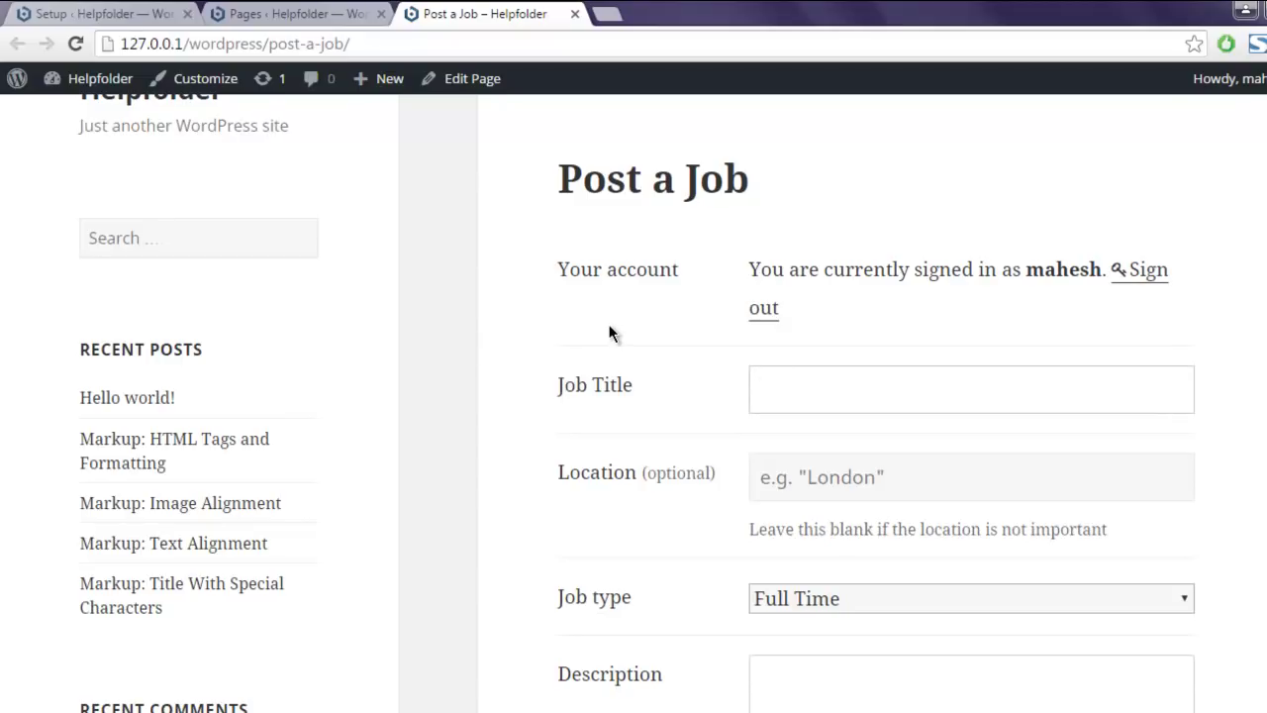
pyautogui.scroll(-2, 672, 364)
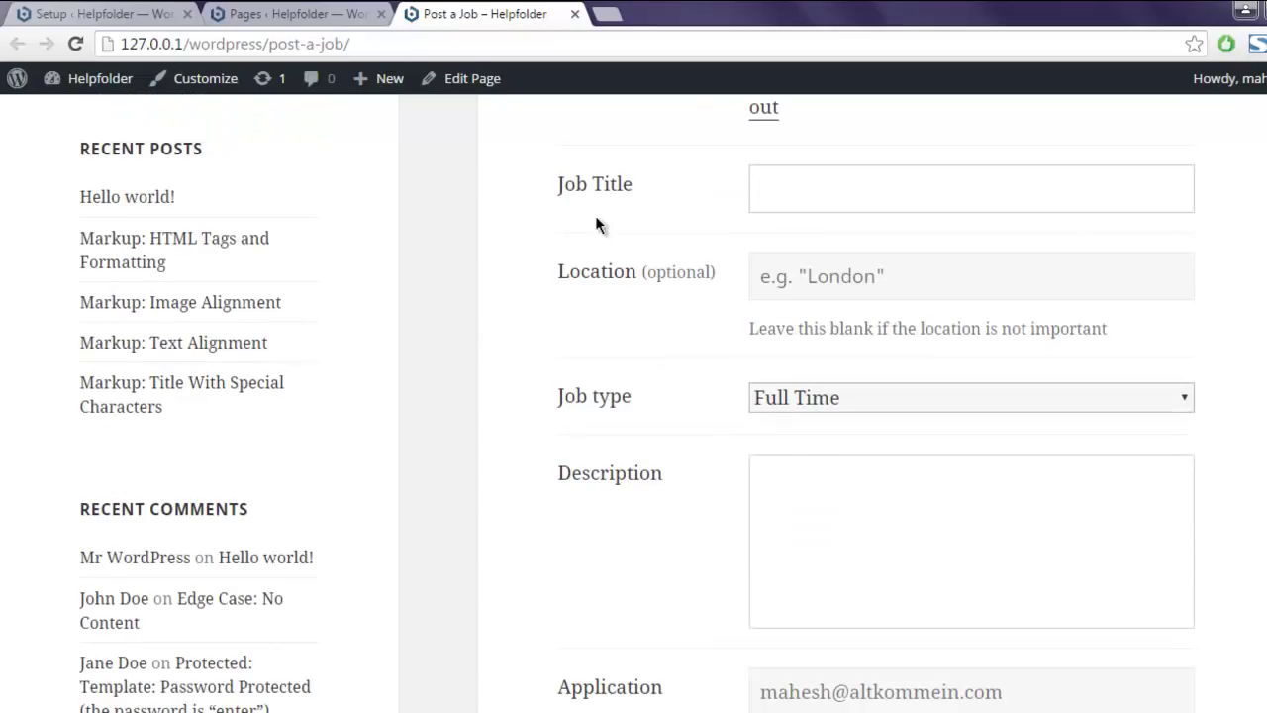
pyautogui.click(919, 274)
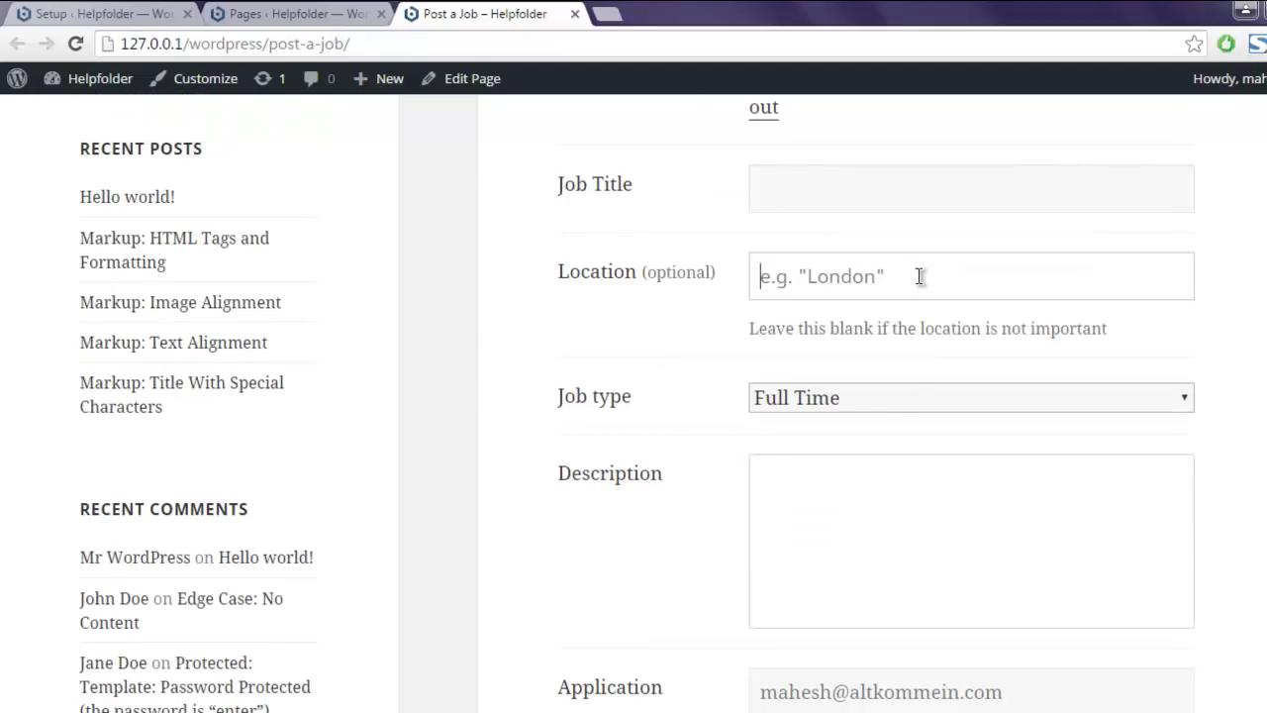
pyautogui.click(885, 399)
pyautogui.click(689, 365)
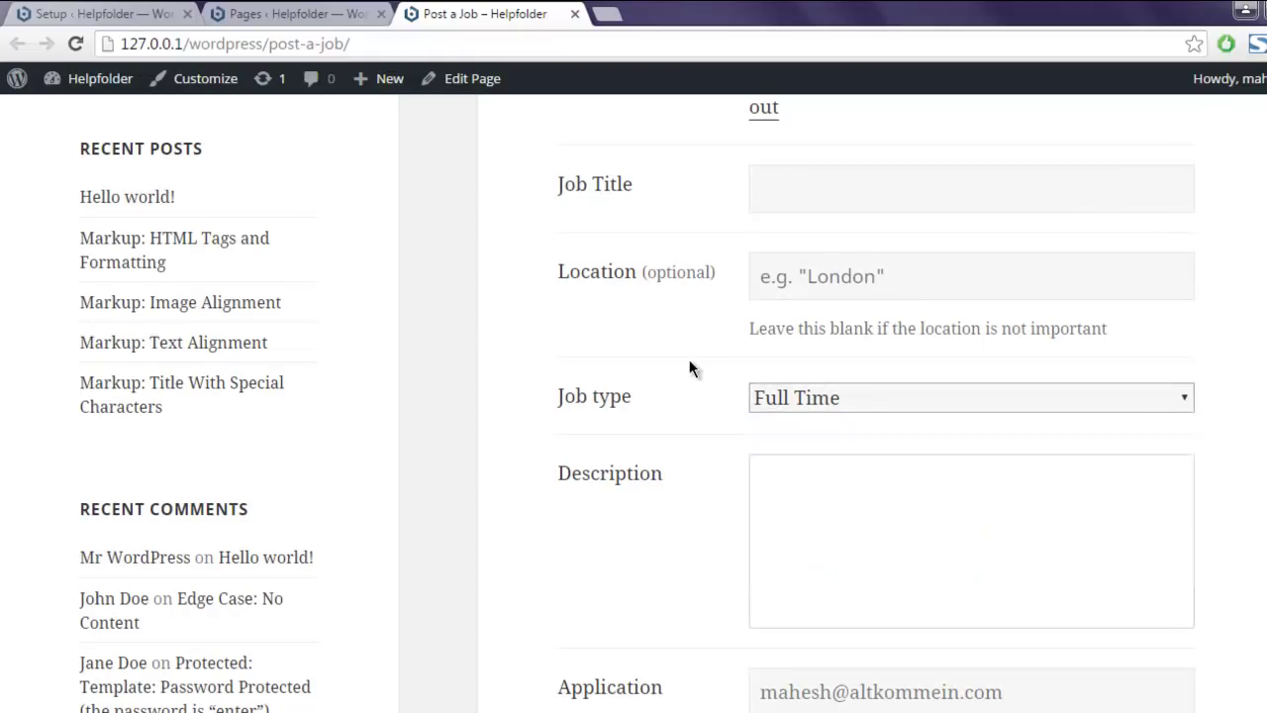
# - Examine the description and application email/URL fields of the job submission form
pyautogui.scroll(-2, 822, 345)
pyautogui.scroll(-2, 648, 286)
pyautogui.click(891, 294)
pyautogui.press('Home')
pyautogui.hotkey('shift', 'Right')
pyautogui.click(1041, 286)
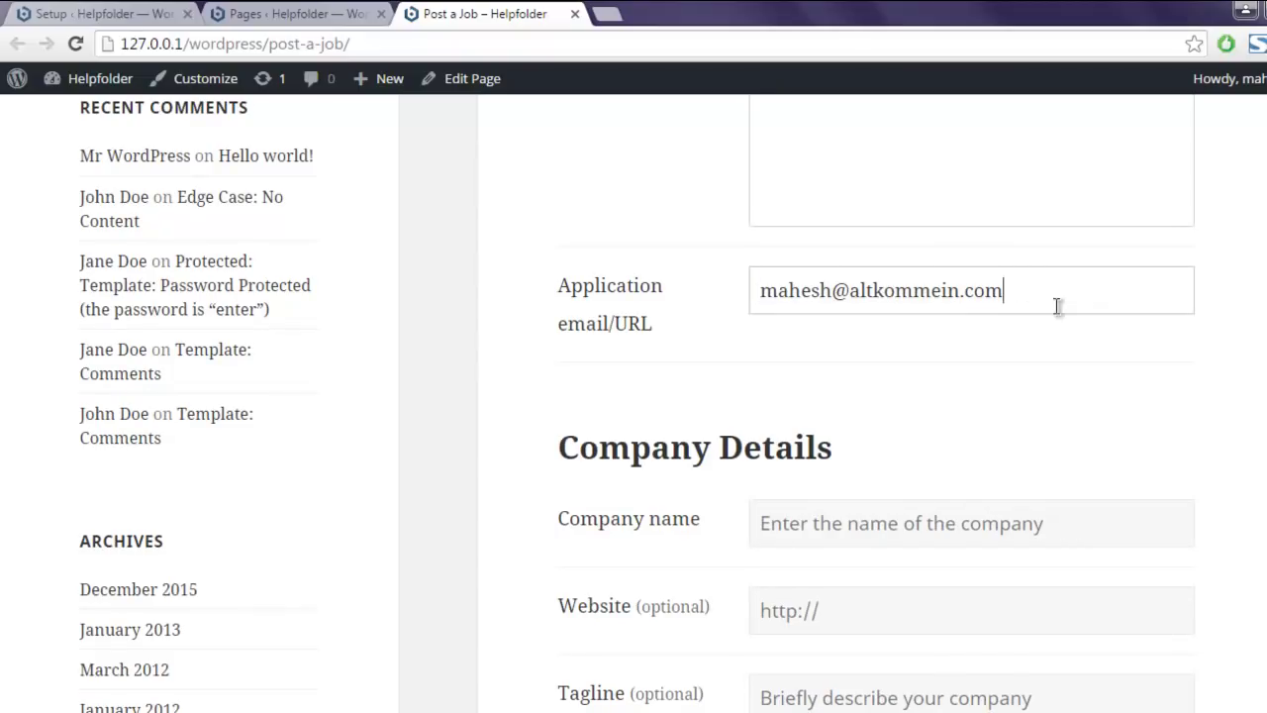
# - Examine the Company Details section, including company name, website, tagline, video, Twitter username, logo and the preview option
pyautogui.scroll(-3, 707, 297)
pyautogui.moveTo(560, 146); pyautogui.dragTo(865, 139)
pyautogui.click(868, 218)
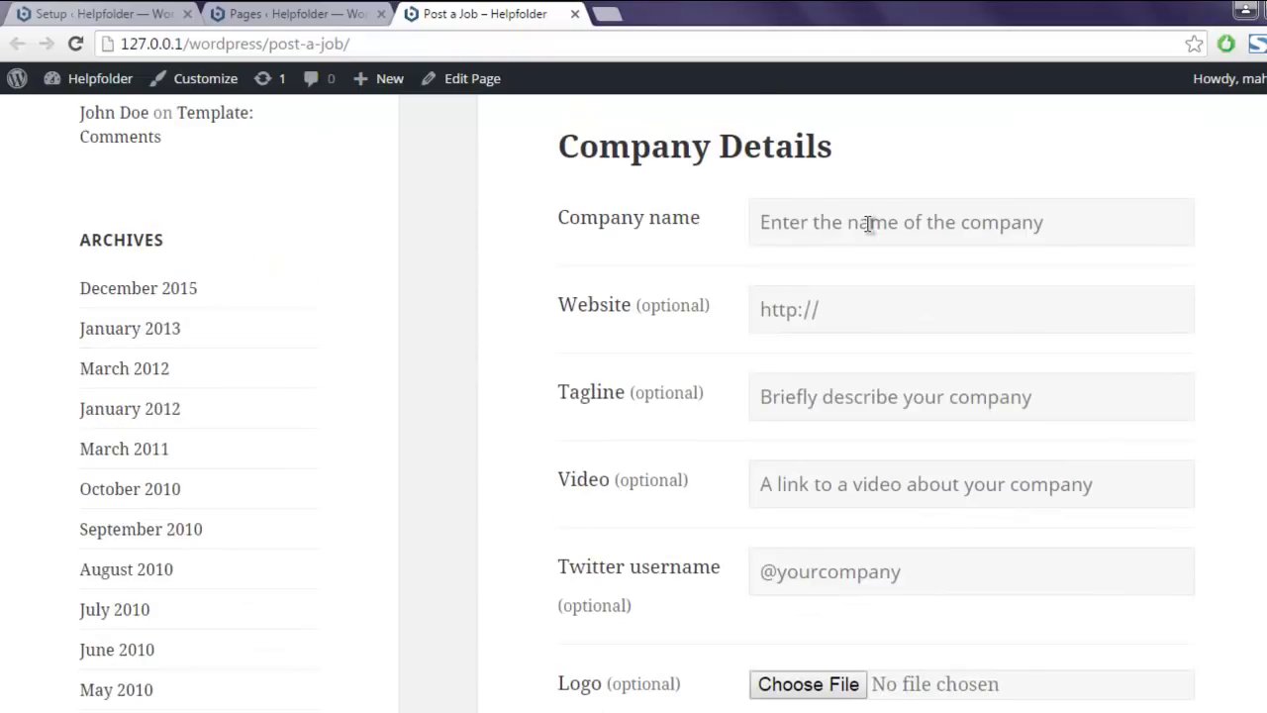
pyautogui.click(827, 309)
pyautogui.click(842, 401)
pyautogui.click(840, 488)
pyautogui.scroll(-2, 492, 321)
pyautogui.scroll(-1, 491, 319)
pyautogui.click(862, 272)
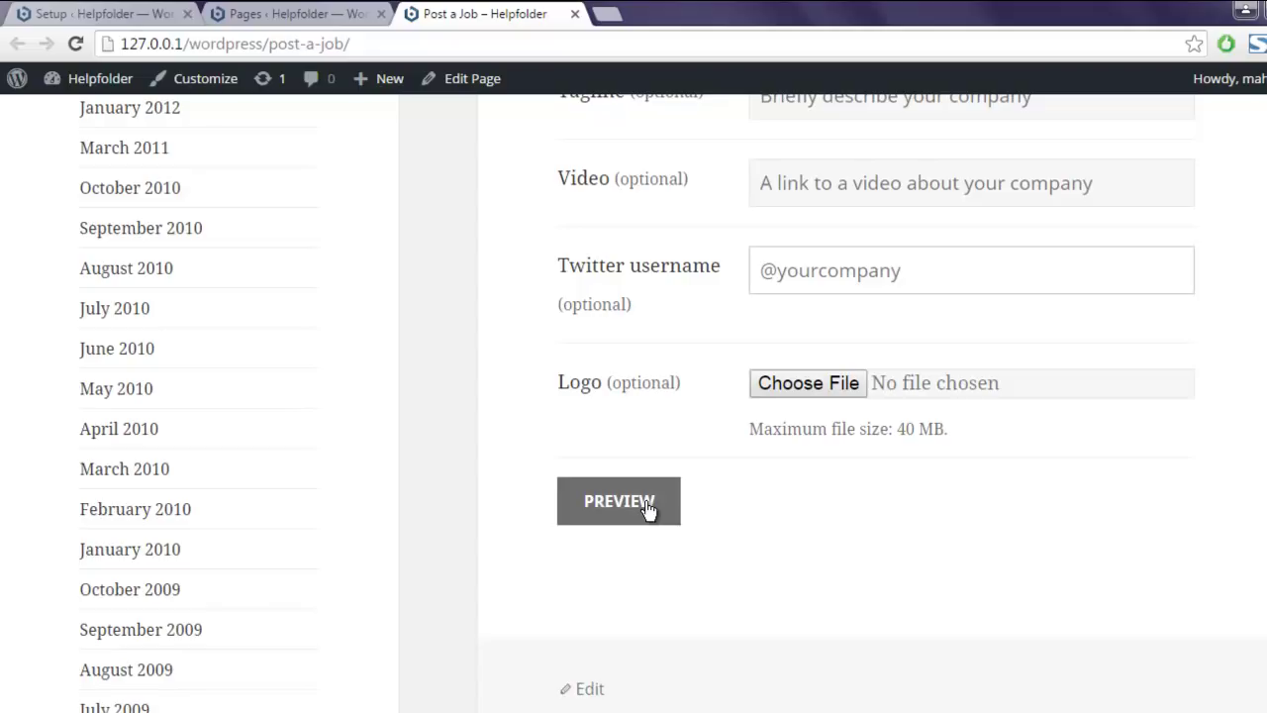
pyautogui.scroll(8, 528, 327)
pyautogui.scroll(2, 528, 336)
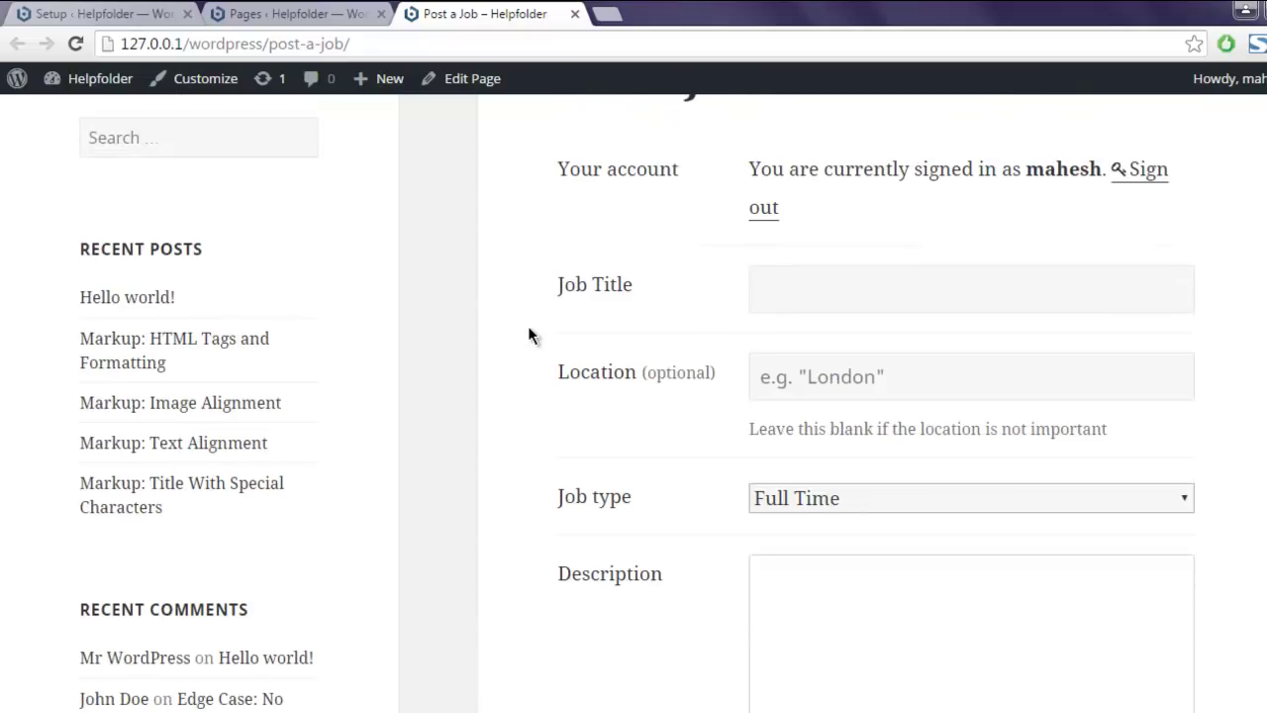
# - Check the Job Listings options in the admin area, compare them with the front-end Post a Job page, and close that page
pyautogui.click(277, 14)
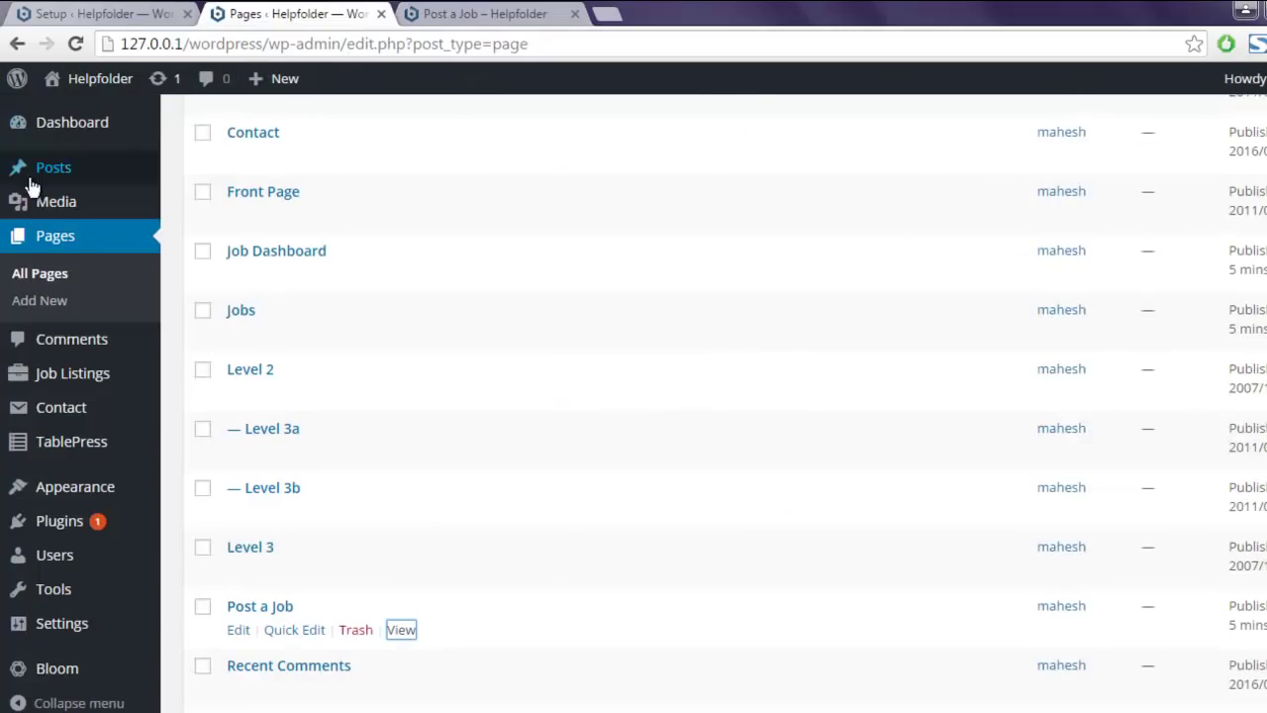
pyautogui.moveTo(33, 411)
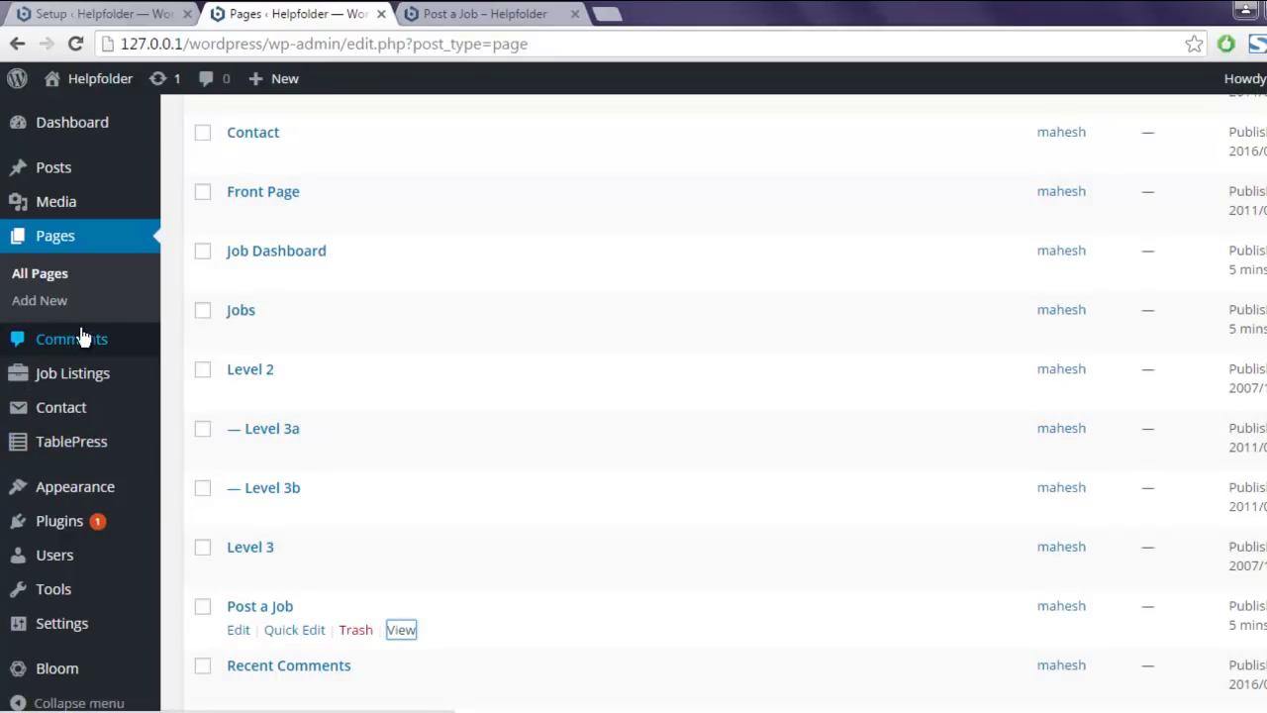
pyautogui.moveTo(87, 368)
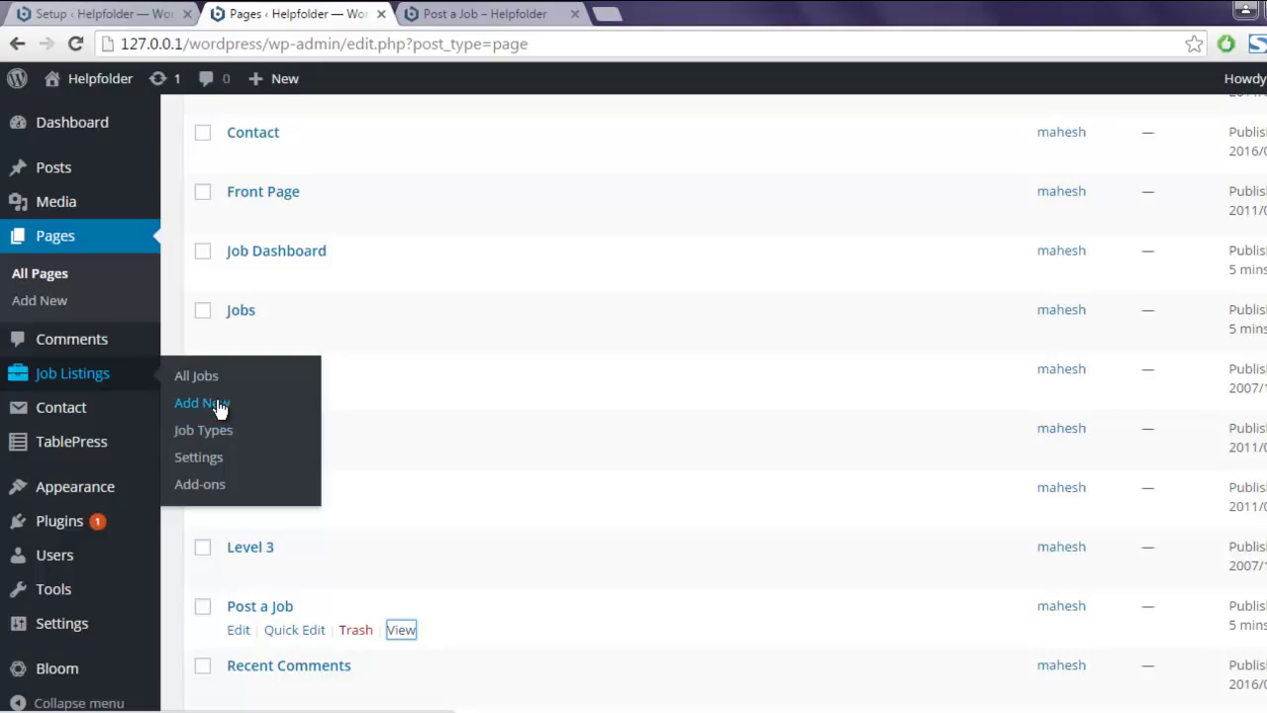
pyautogui.click(441, 14)
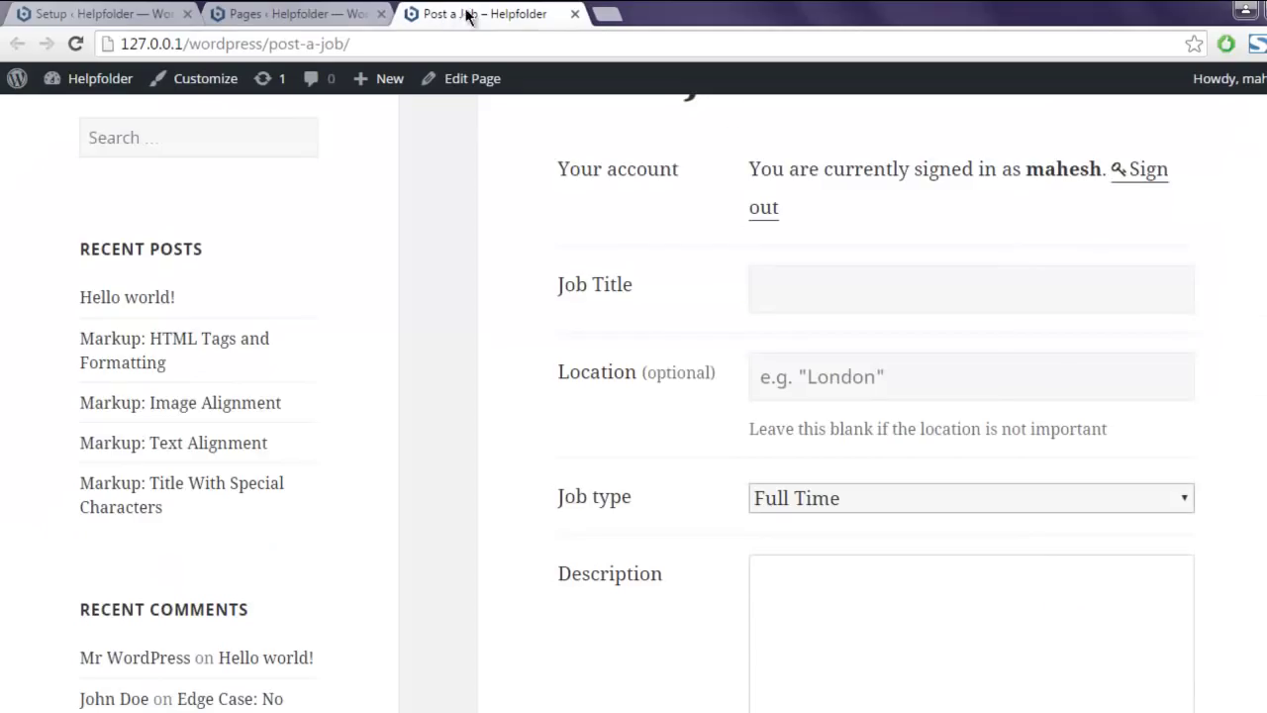
pyautogui.scroll(3, 752, 234)
pyautogui.moveTo(558, 275); pyautogui.dragTo(813, 273)
pyautogui.click(861, 279)
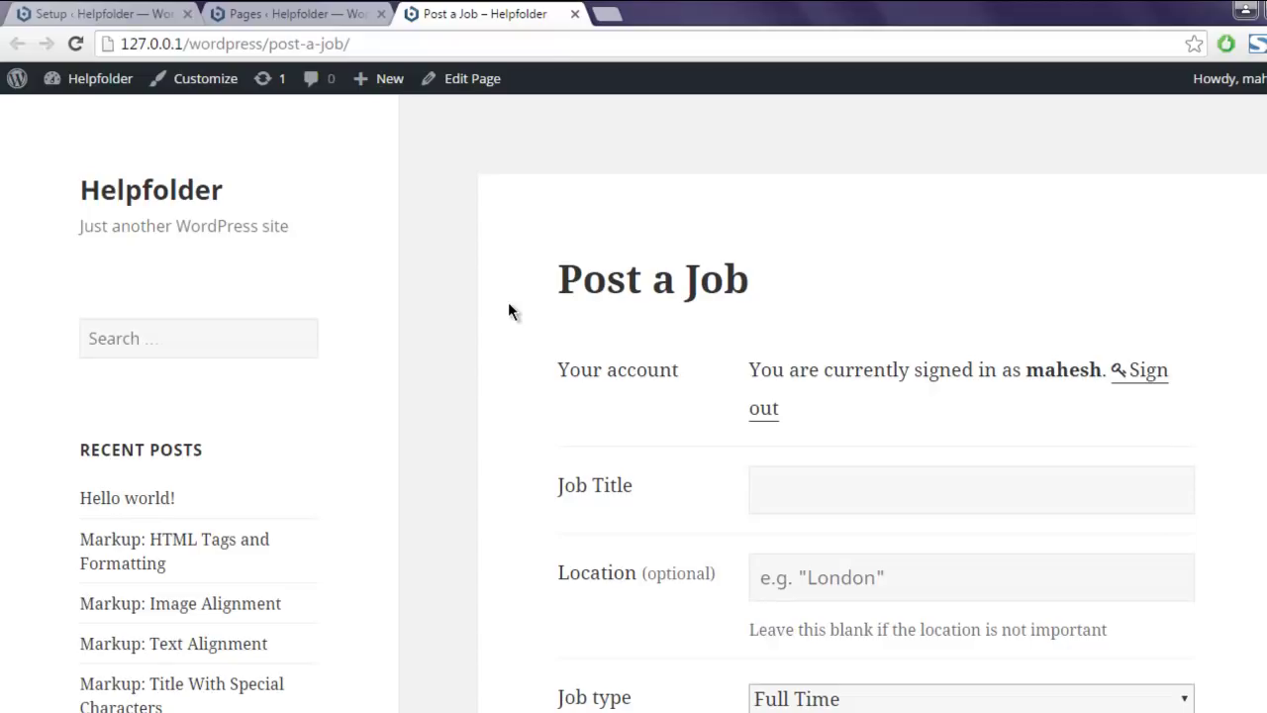
pyautogui.click(575, 14)
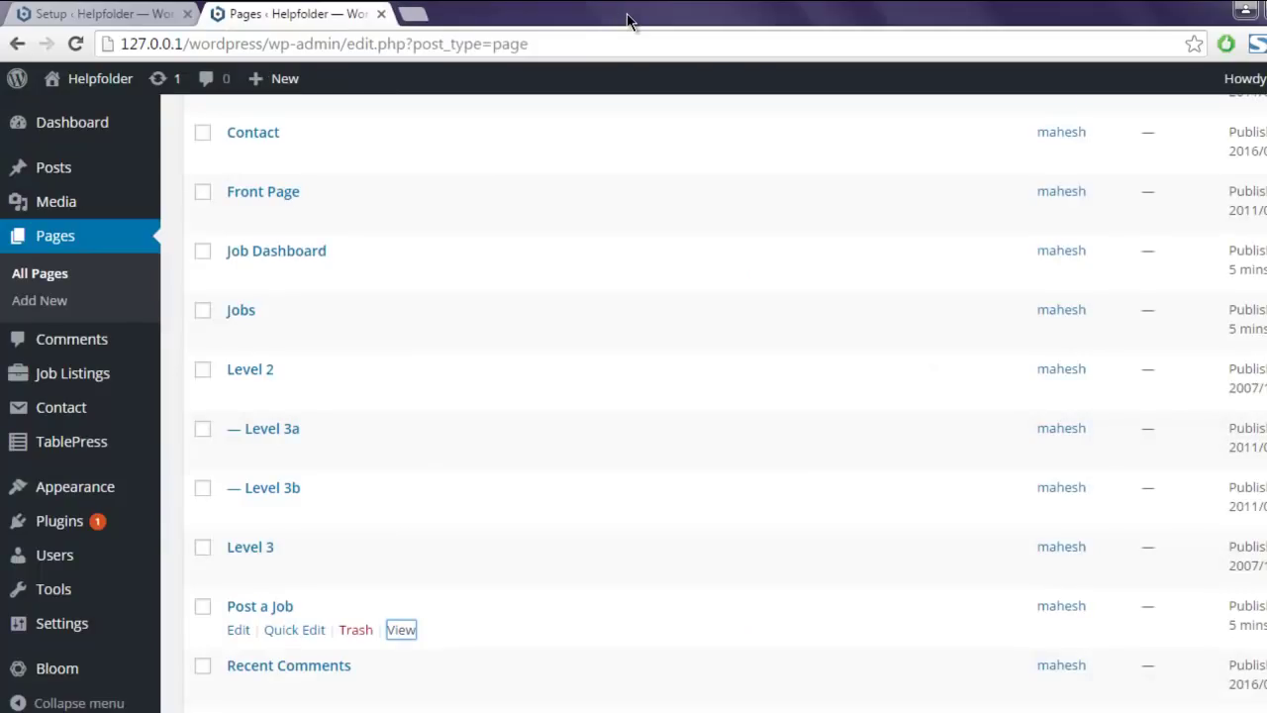
# - Go to the WP Job Manager add-ons and review the first rows of available extensions
pyautogui.moveTo(147, 376)
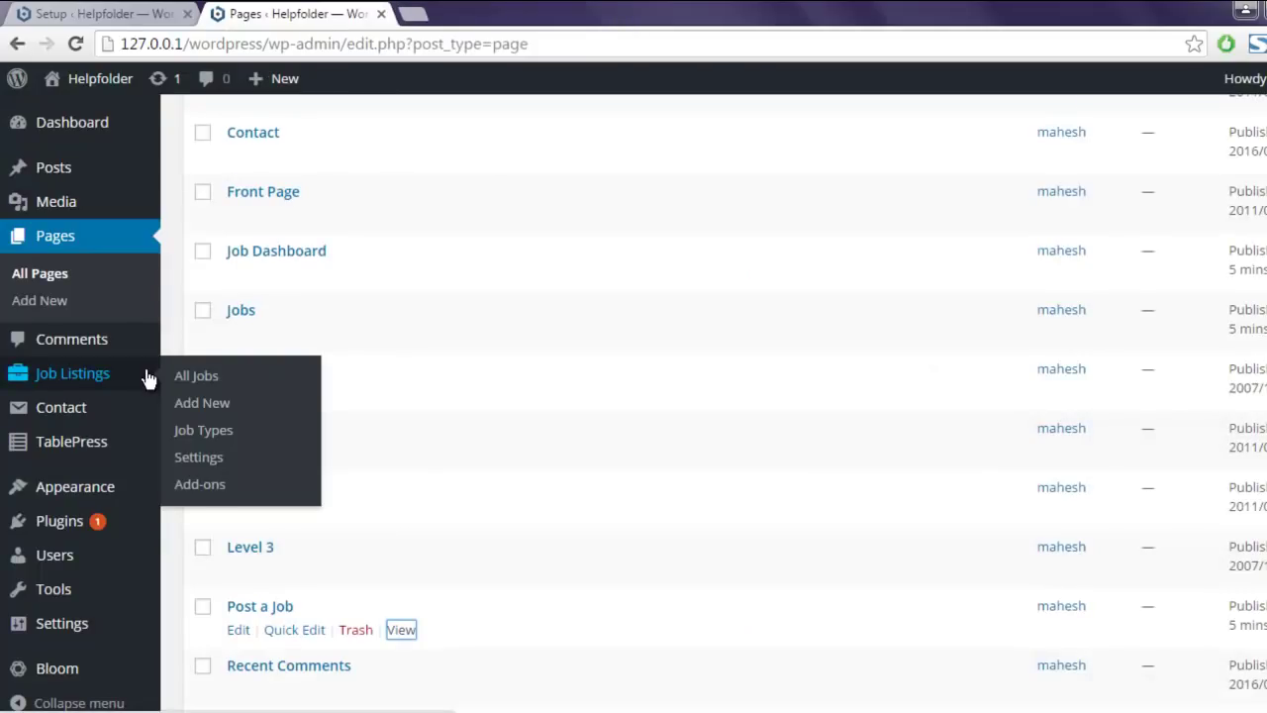
pyautogui.click(204, 485)
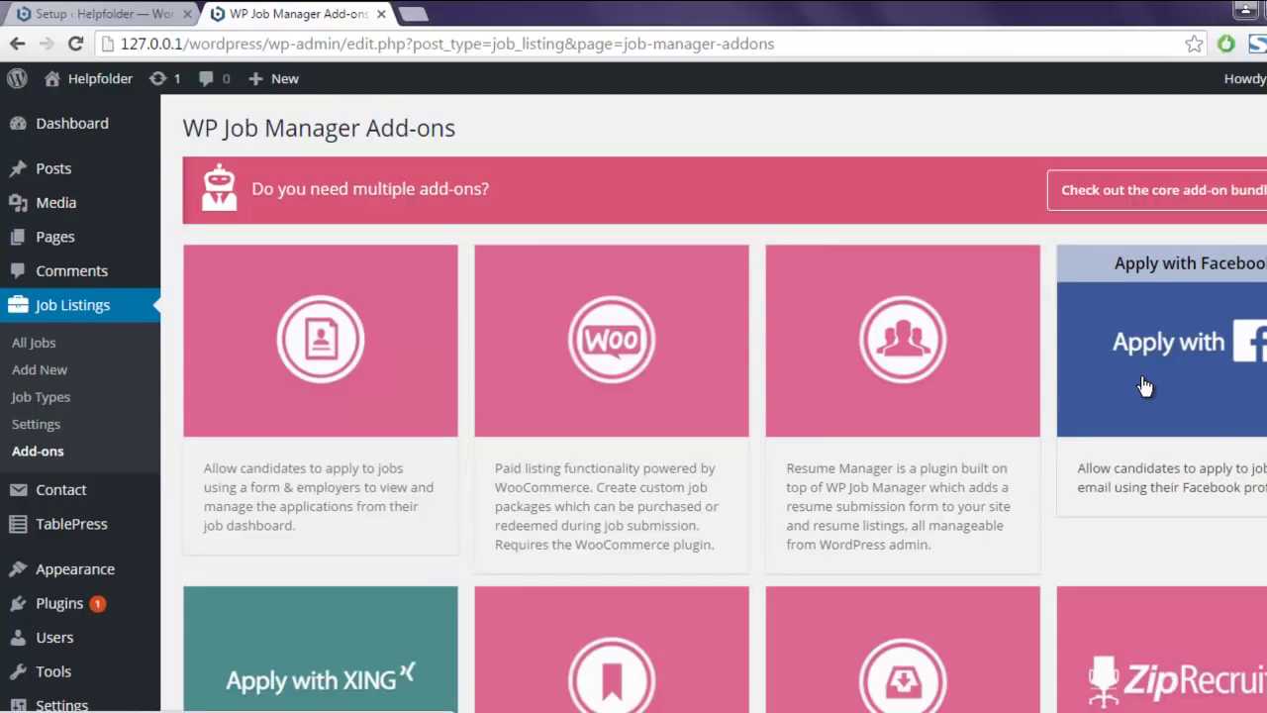
pyautogui.scroll(-5, 1145, 387)
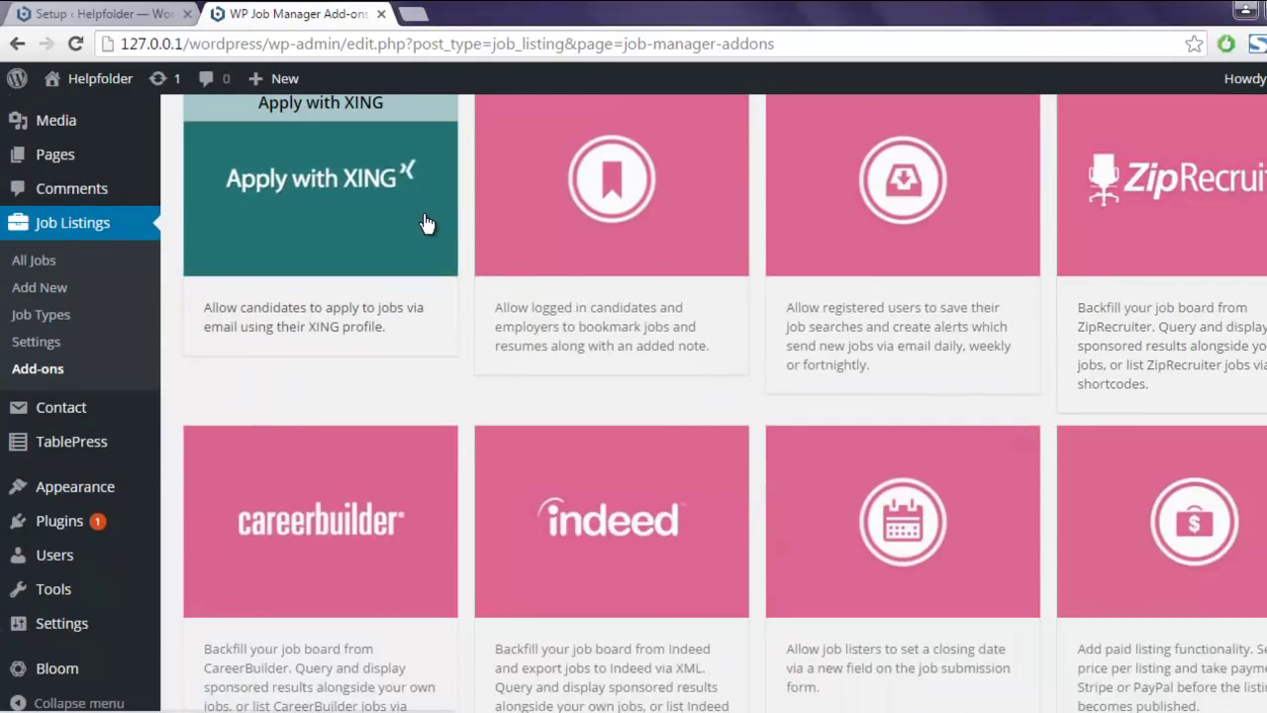
pyautogui.scroll(1, 399, 233)
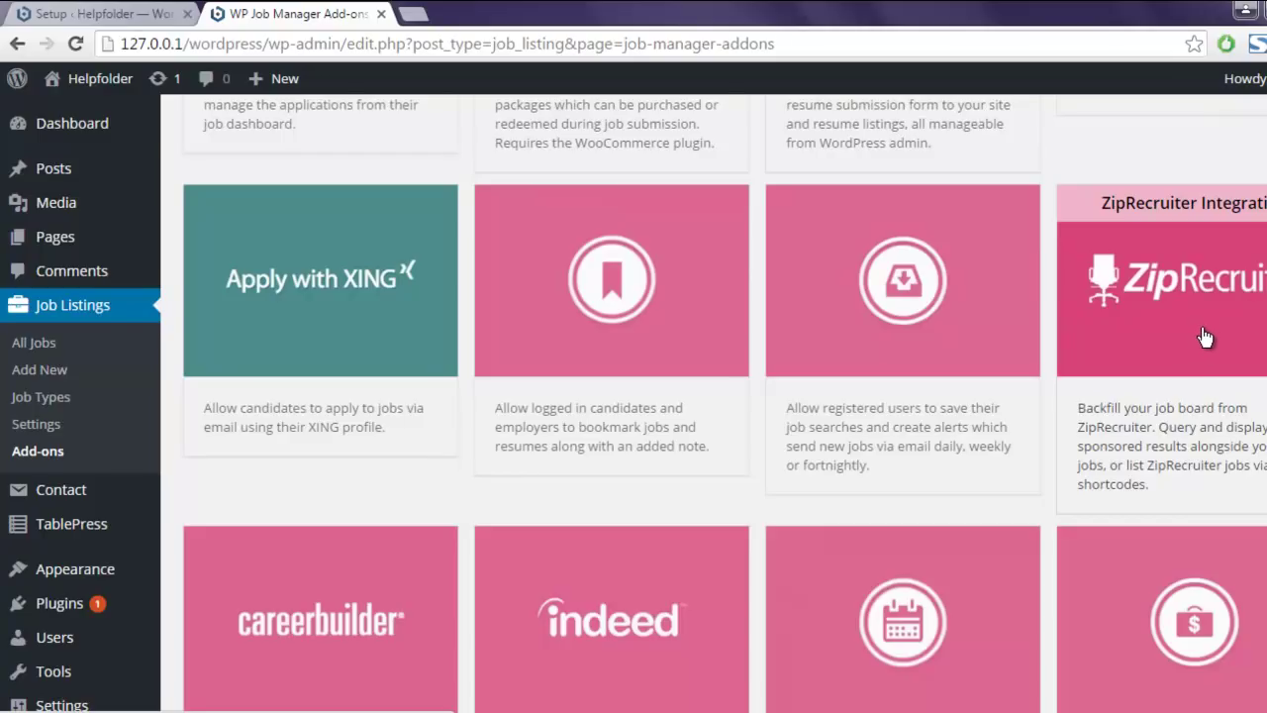
pyautogui.scroll(-4, 713, 396)
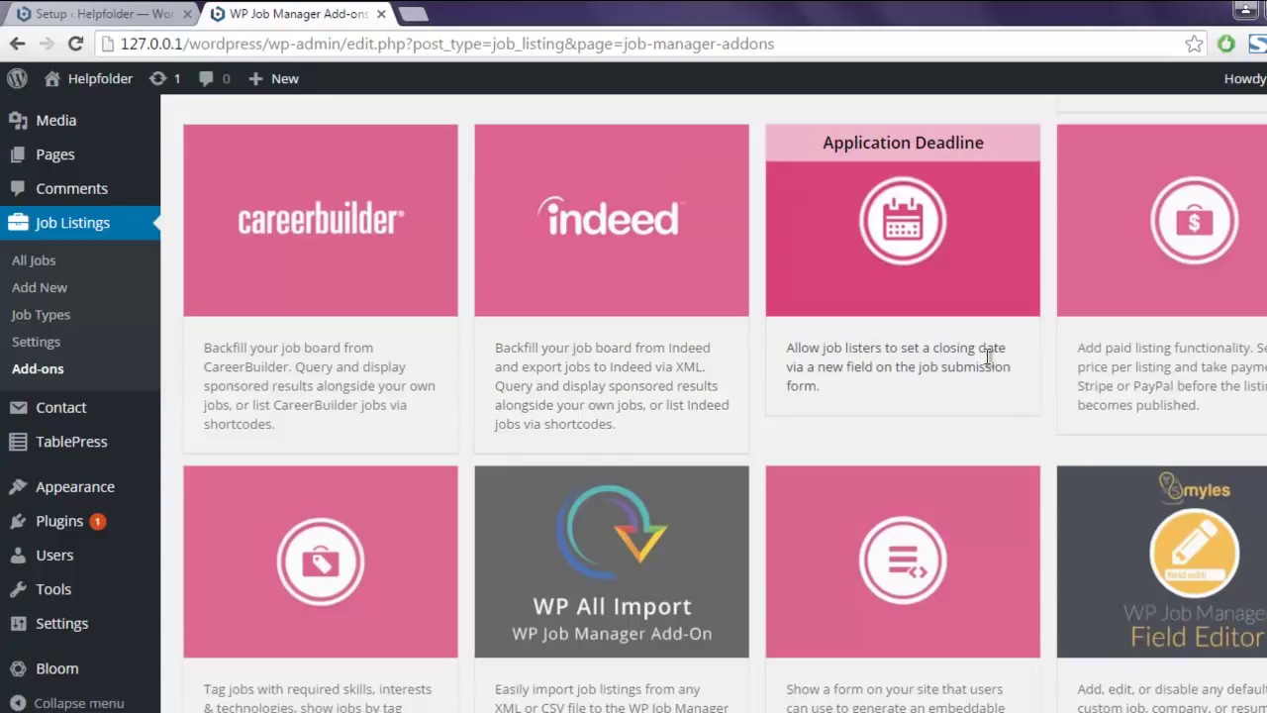
# - Read the descriptions of the Application Deadline and Simple Paid Listings add-ons
pyautogui.moveTo(981, 384); pyautogui.dragTo(889, 359)
pyautogui.click(919, 379)
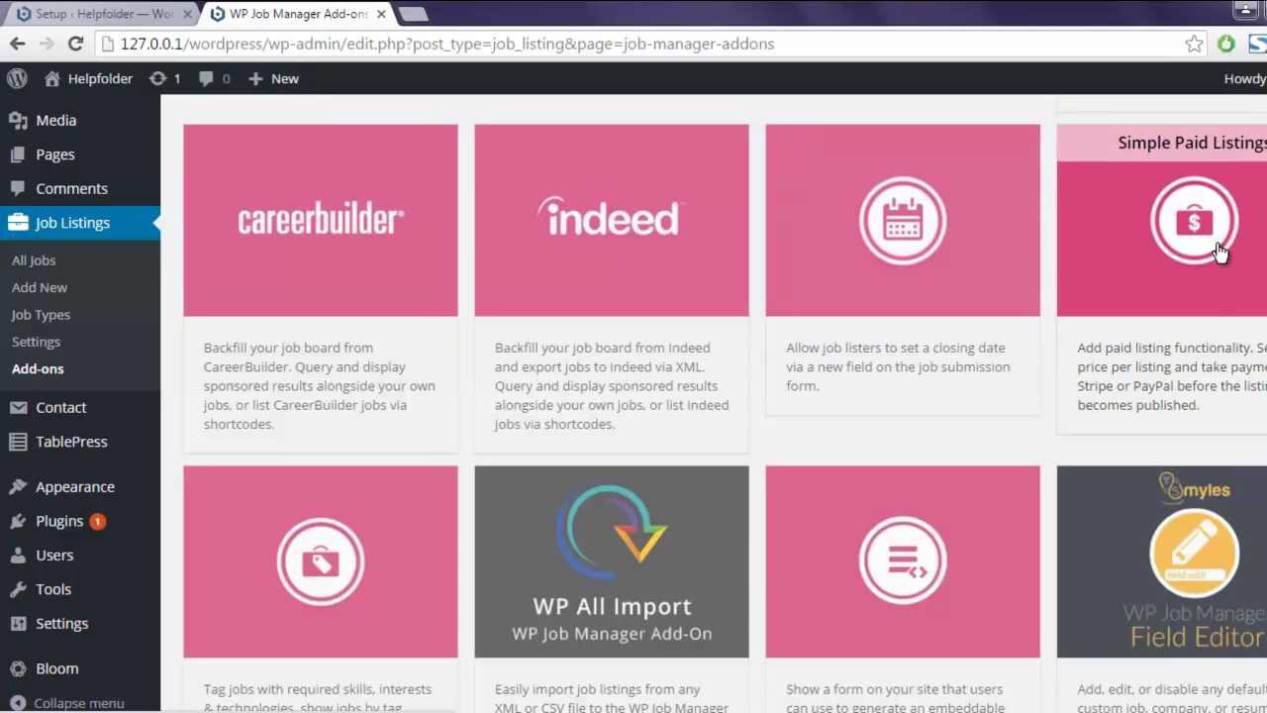
pyautogui.moveTo(1076, 386); pyautogui.dragTo(1071, 338)
pyautogui.click(1221, 411)
pyautogui.click(1070, 338)
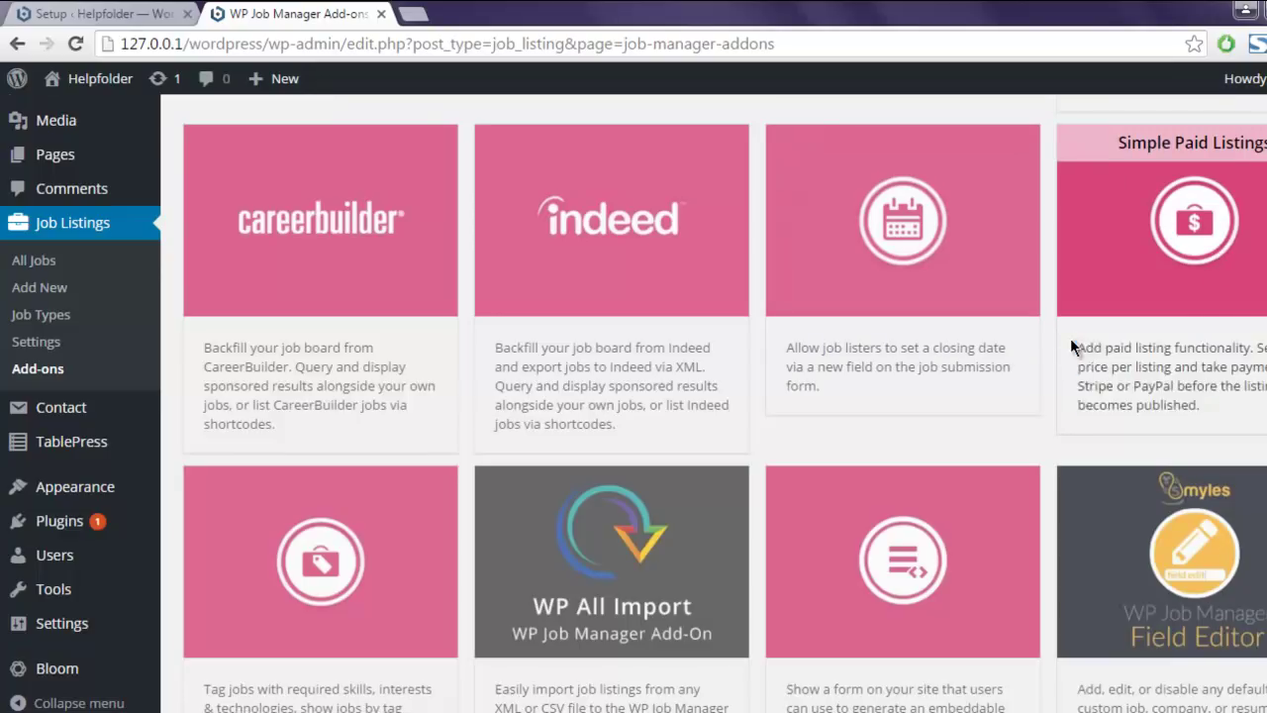
# - Return to the start of the add-ons list, continue down to the Job Tags add-on and read its description
pyautogui.scroll(8, 693, 348)
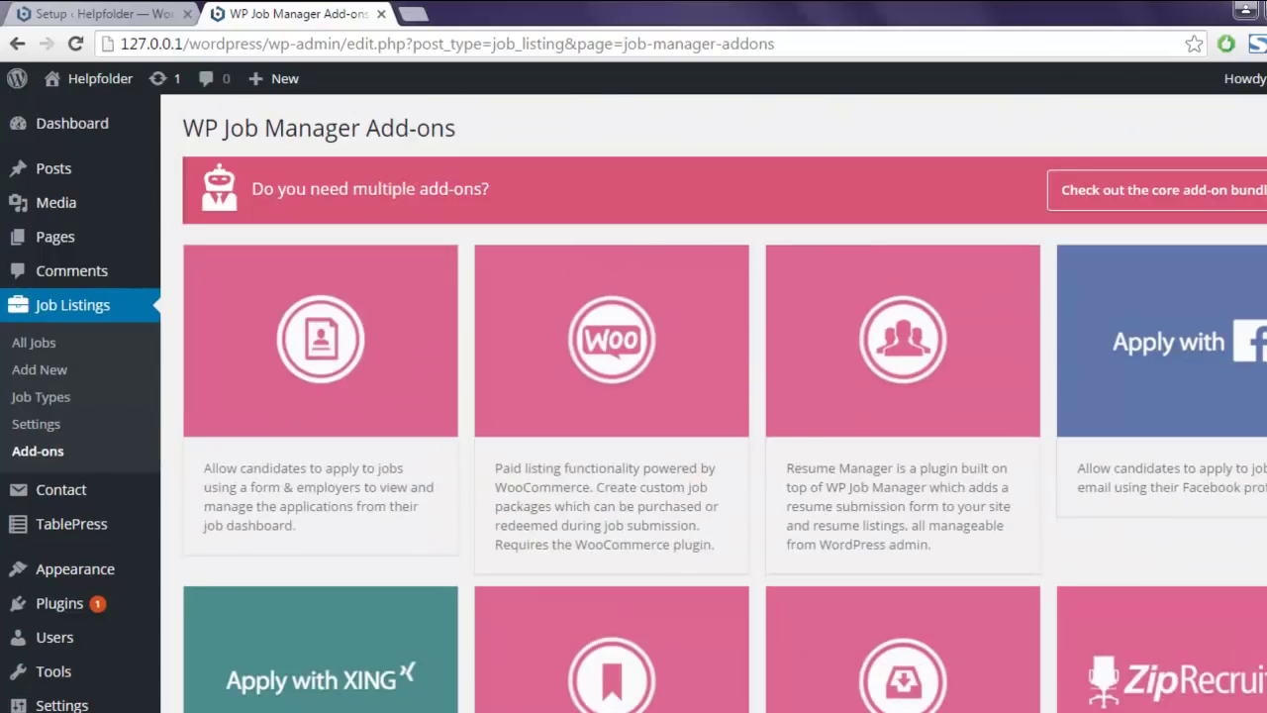
pyautogui.scroll(-10, 693, 348)
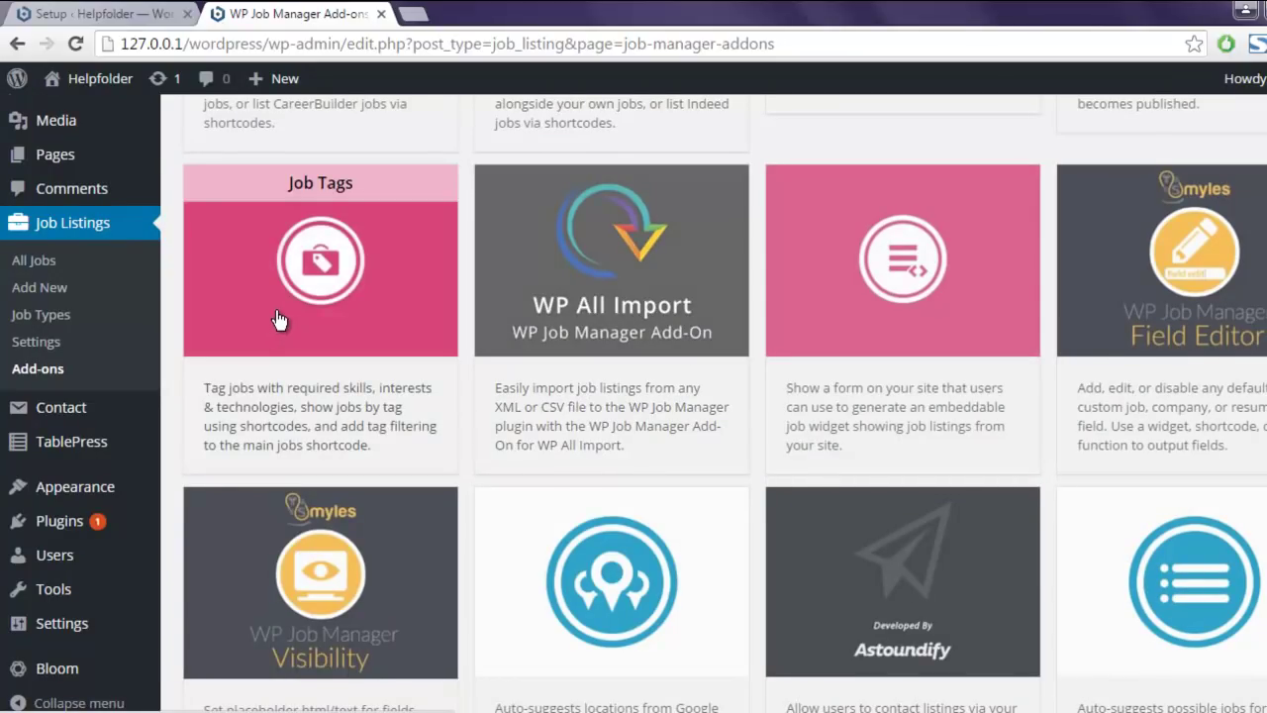
pyautogui.moveTo(207, 389); pyautogui.dragTo(394, 450)
pyautogui.click(394, 453)
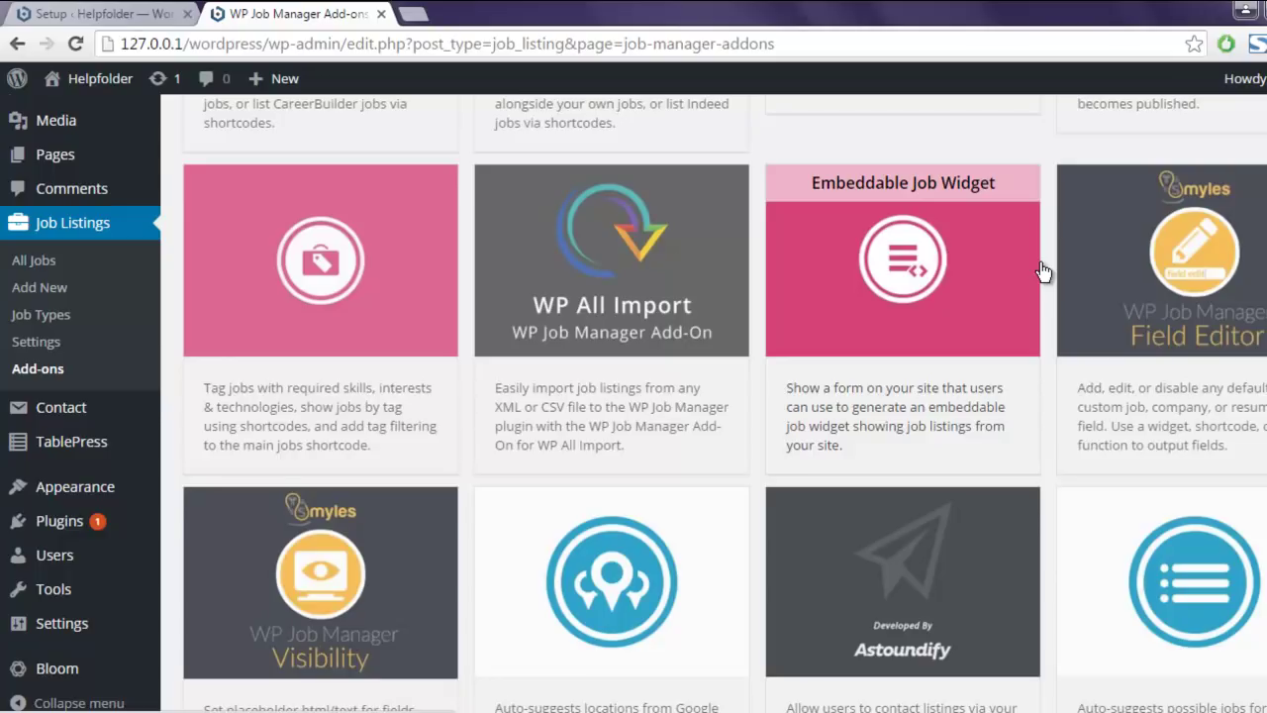
# - Browse the remaining add-ons, third-party integrations and job board themes through the end of the list
pyautogui.scroll(-4, 1042, 272)
pyautogui.scroll(1, 1041, 271)
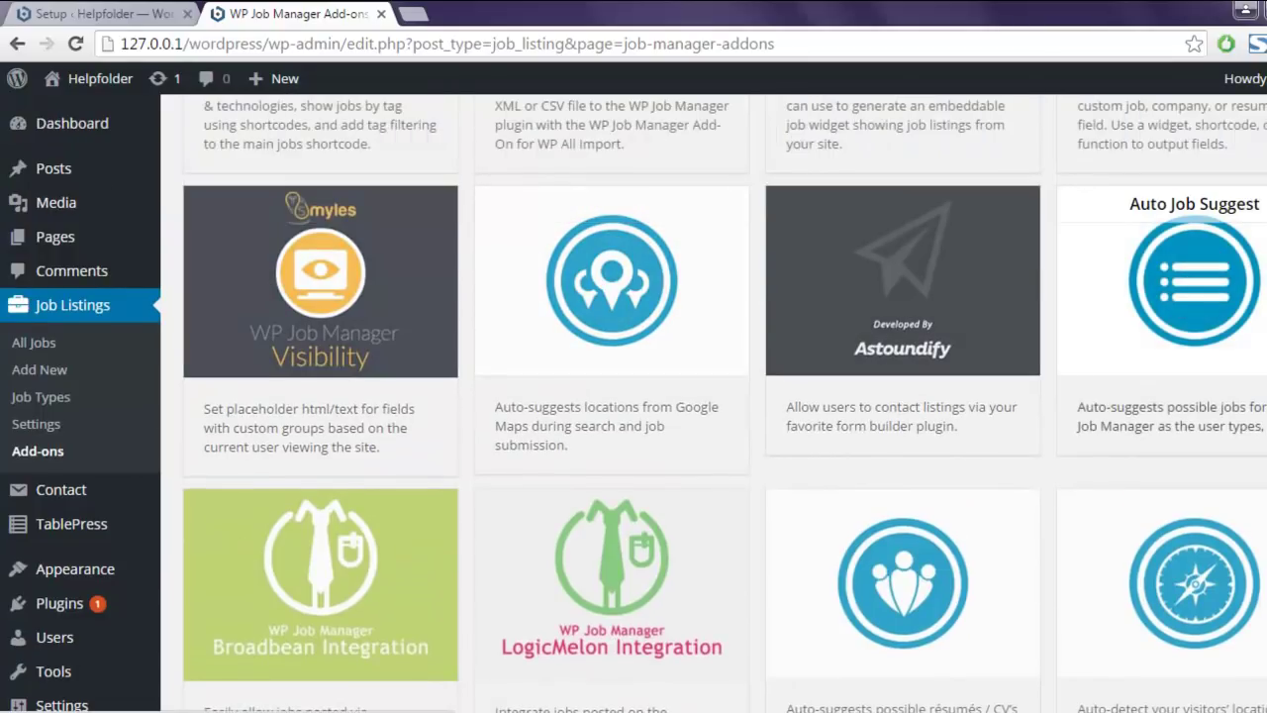
pyautogui.scroll(-13, 1158, 297)
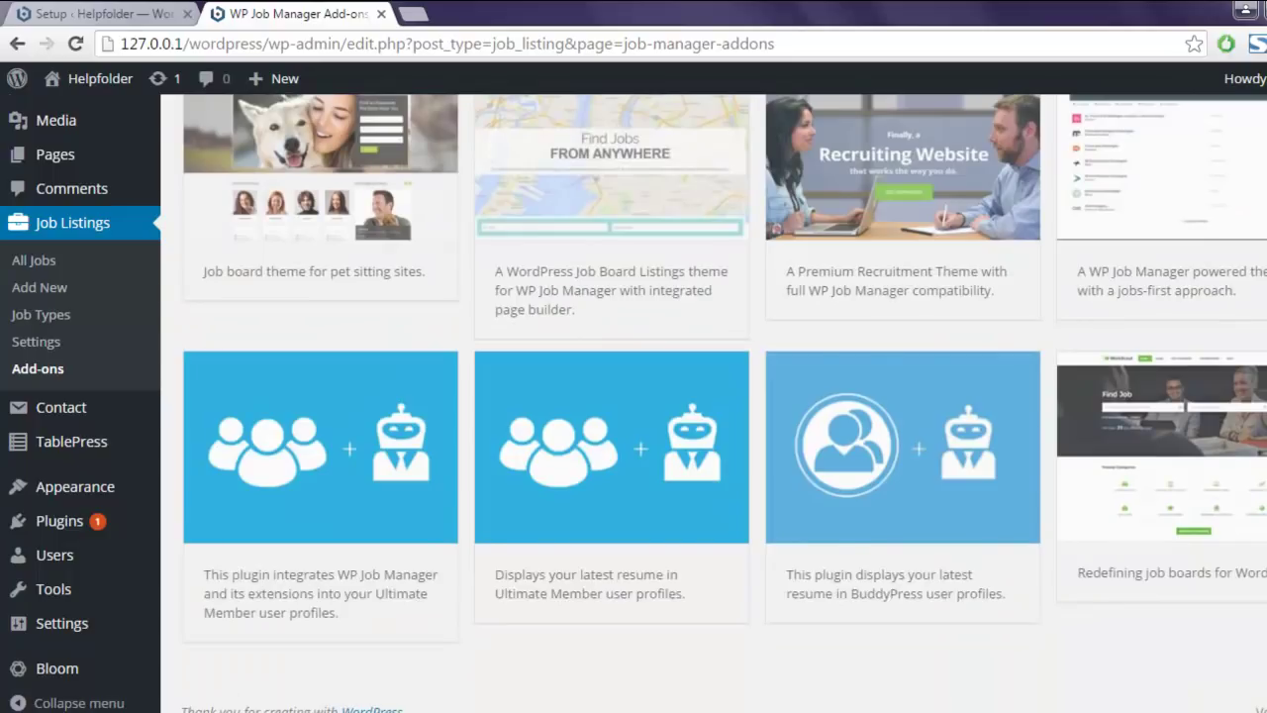
pyautogui.scroll(2, 713, 396)
pyautogui.scroll(-2, 713, 396)
pyautogui.scroll(5, 713, 396)
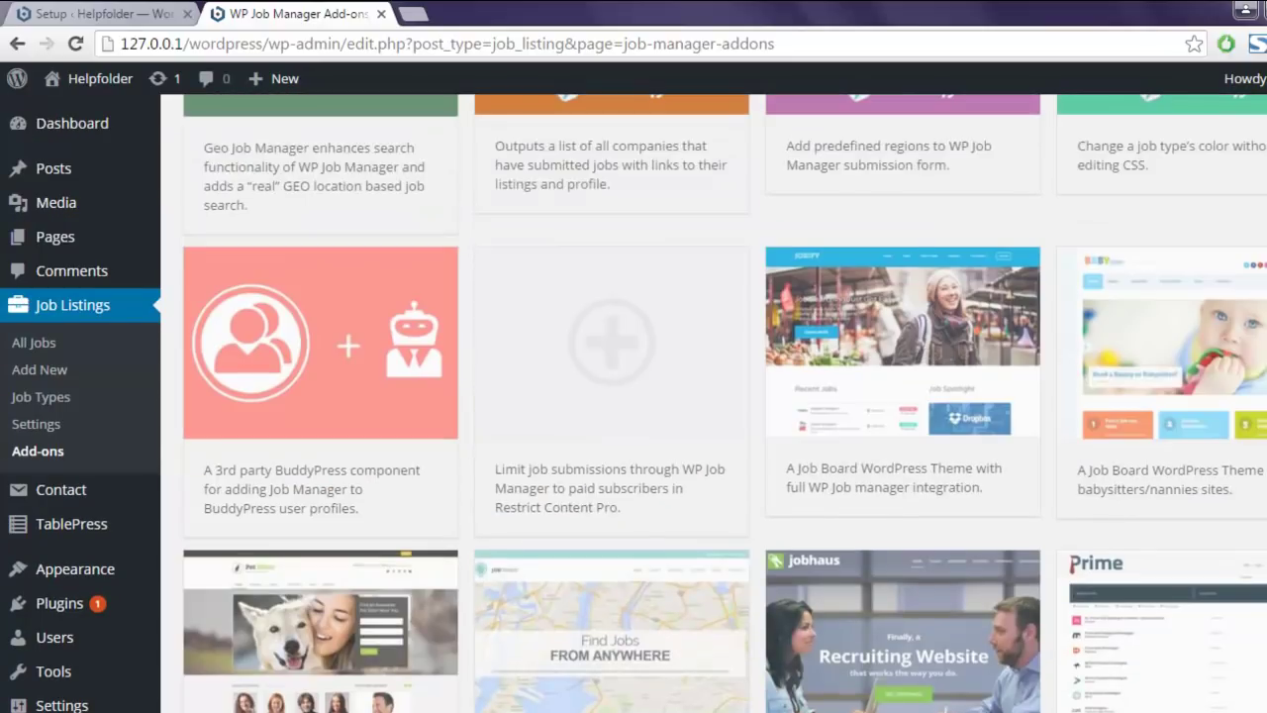
pyautogui.scroll(-3, 713, 396)
pyautogui.scroll(-1, 712, 396)
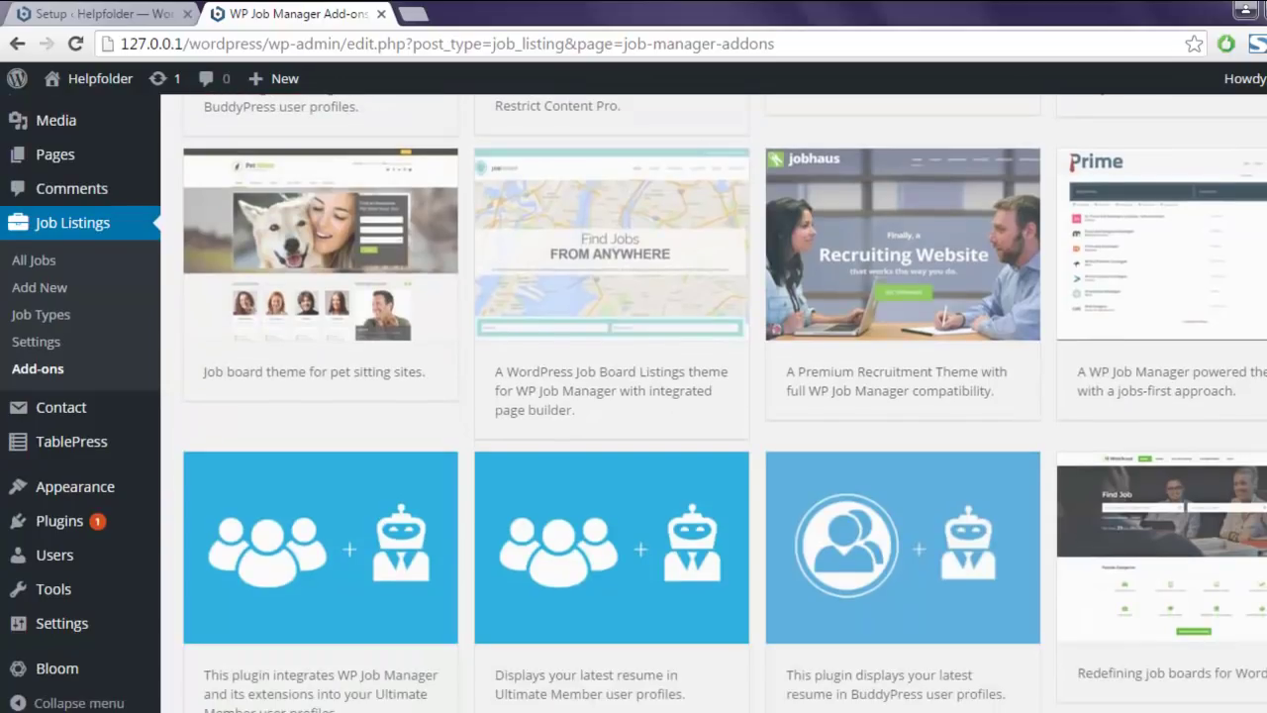
pyautogui.scroll(5, 361, 302)
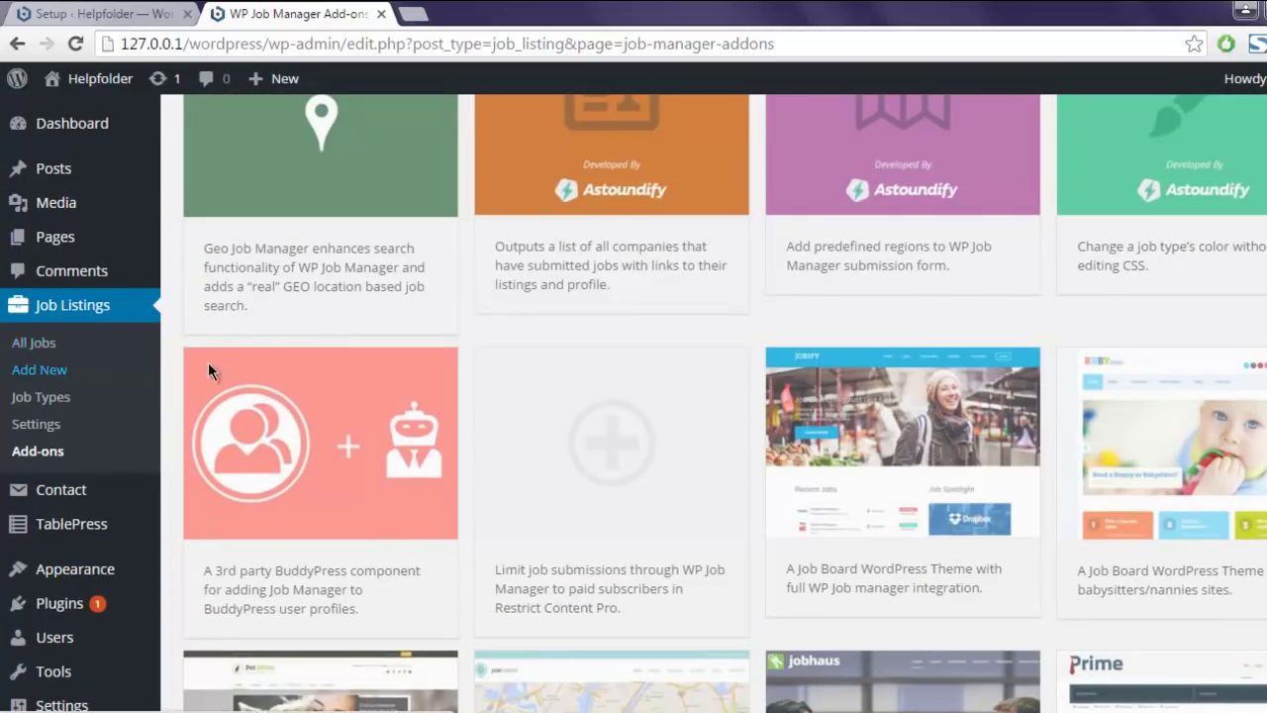